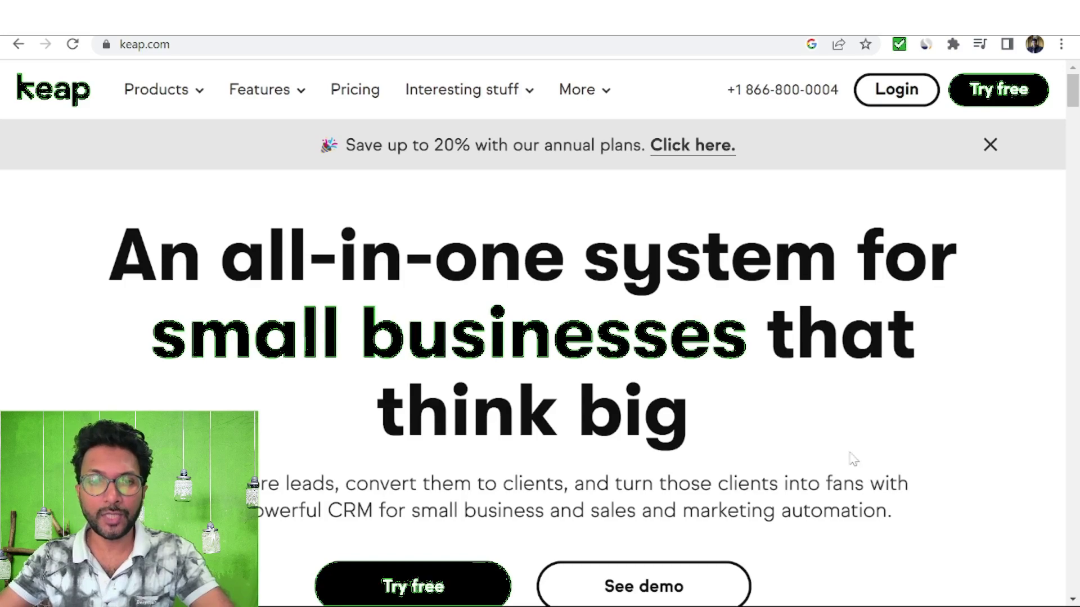
Step: Scroll the keap.com homepage, then switch to the browser tab with the Keap dashboard
scroll(822, 468, "down", 3)
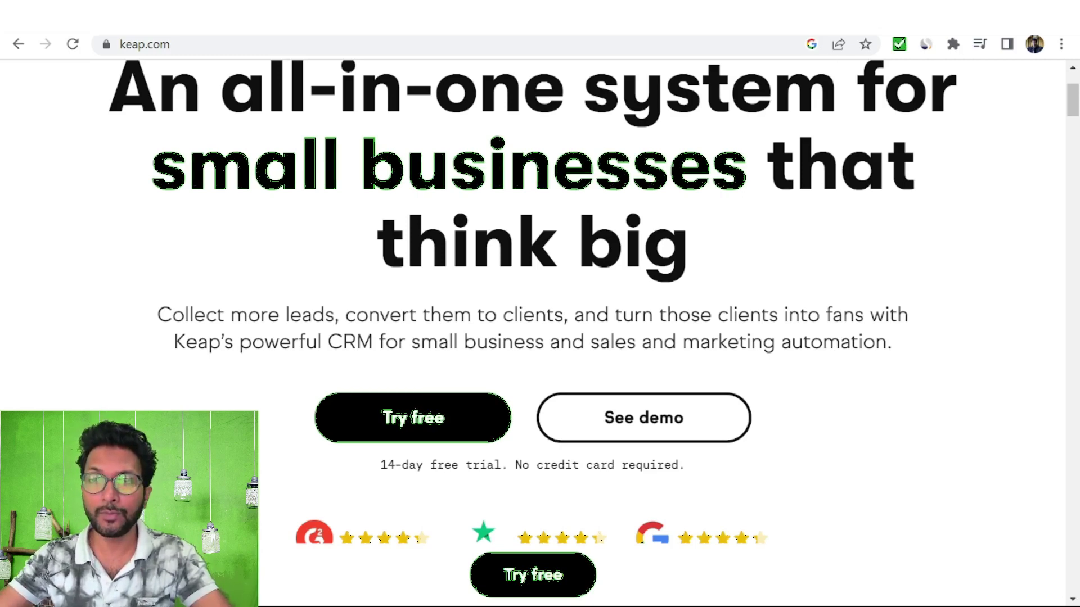
key("ctrl+Tab")
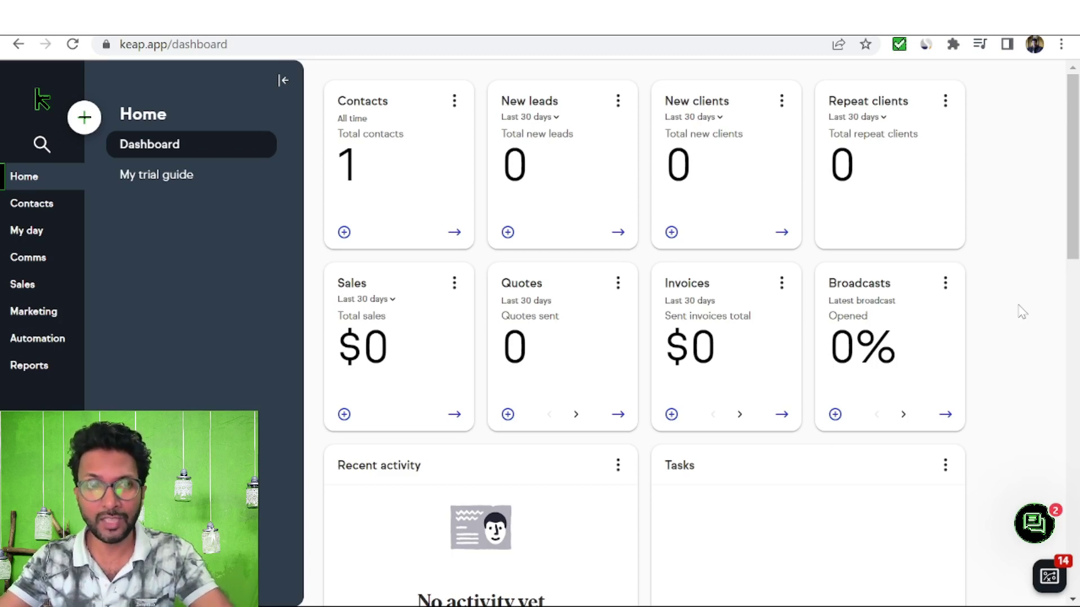
Step: Go to My day's Appointments page and start a new appointment type
left_click(23, 239)
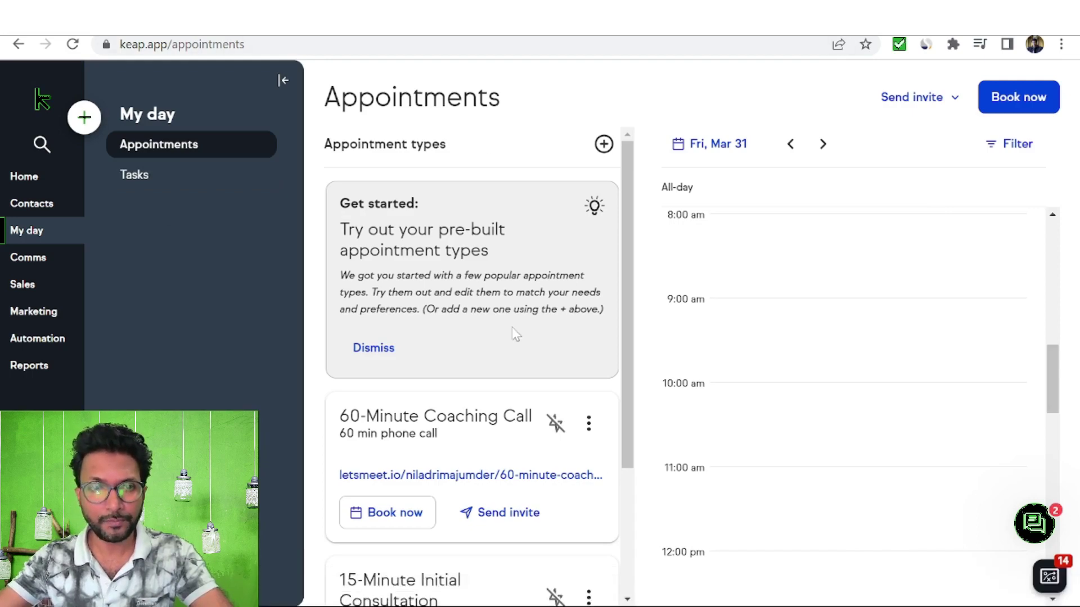
scroll(516, 334, "down", 3)
scroll(516, 335, "up", 3)
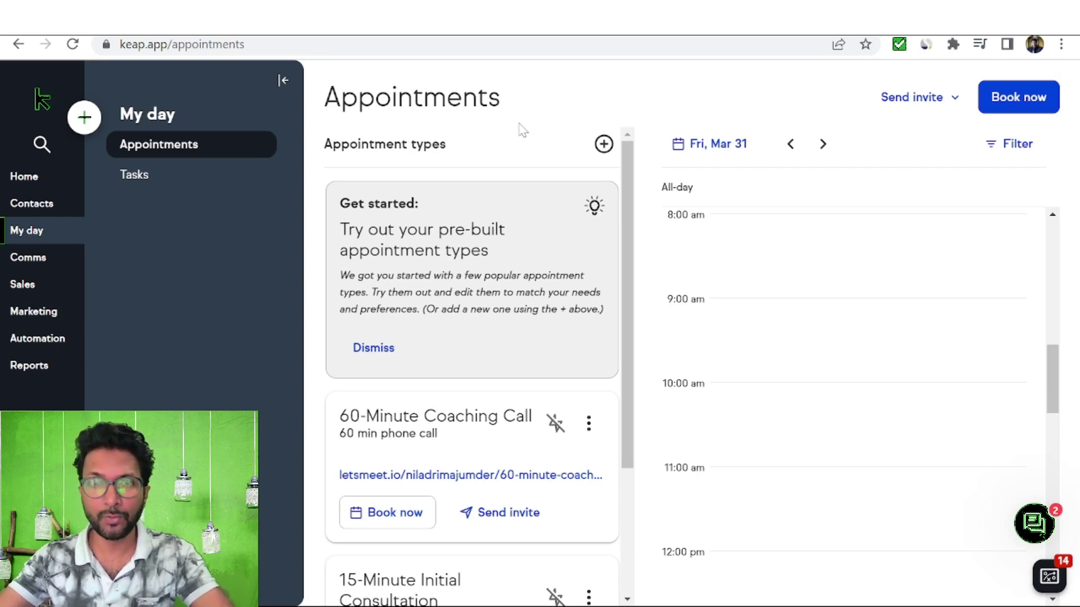
left_click(604, 145)
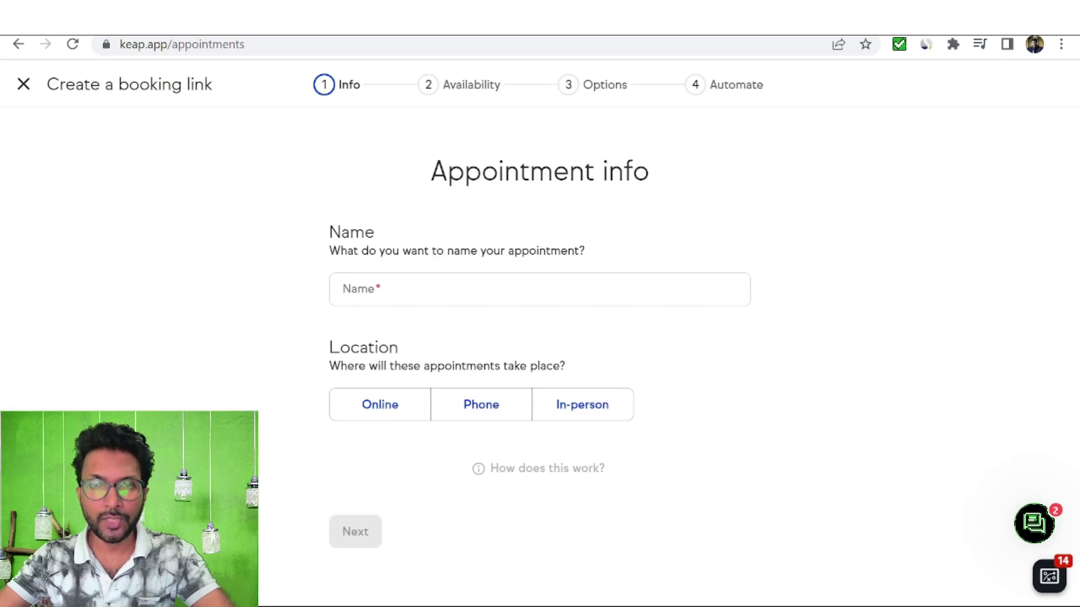
Step: Name the new appointment 'Audit session'
left_click(360, 289)
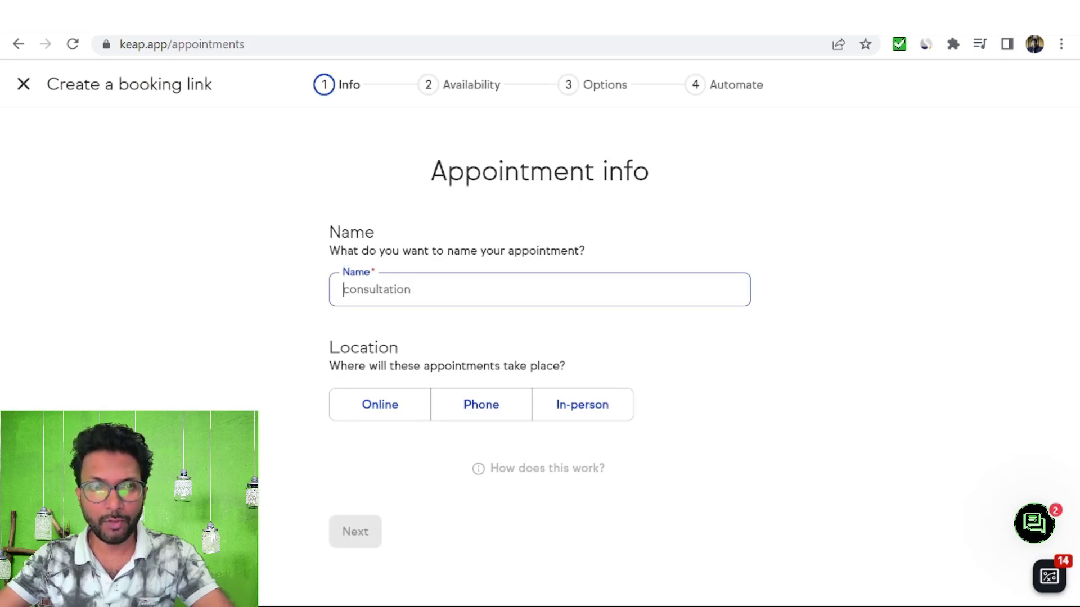
type("Aud")
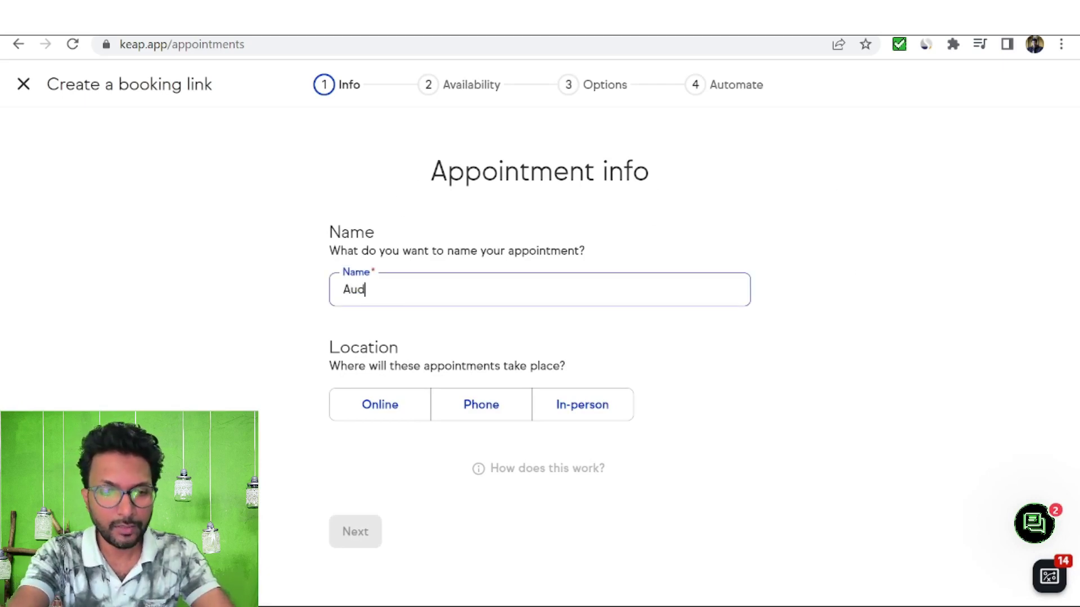
type("it sesso")
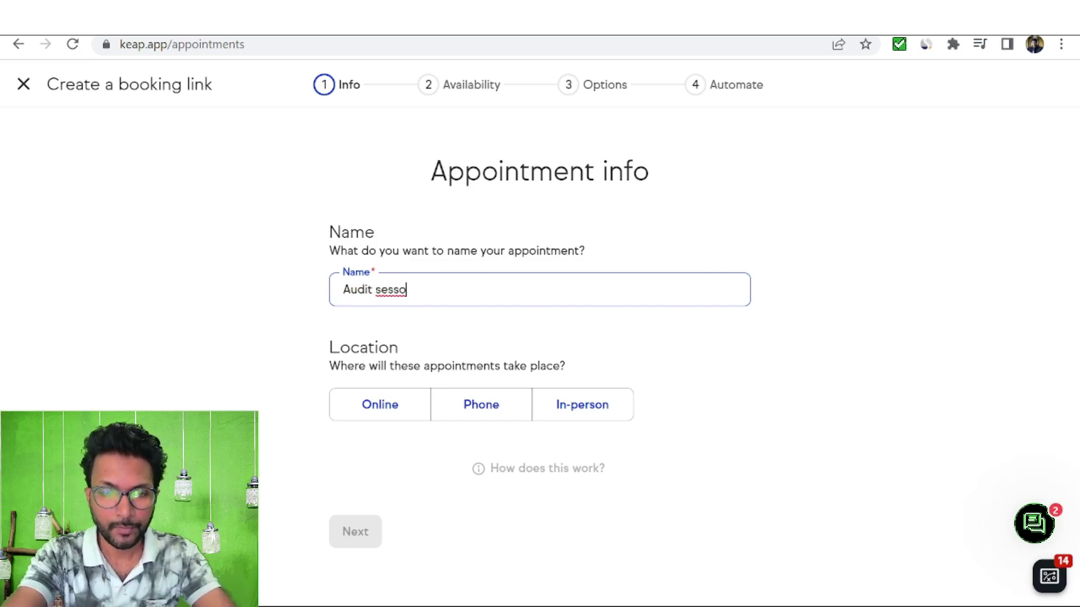
key("BackSpace")
type("ion")
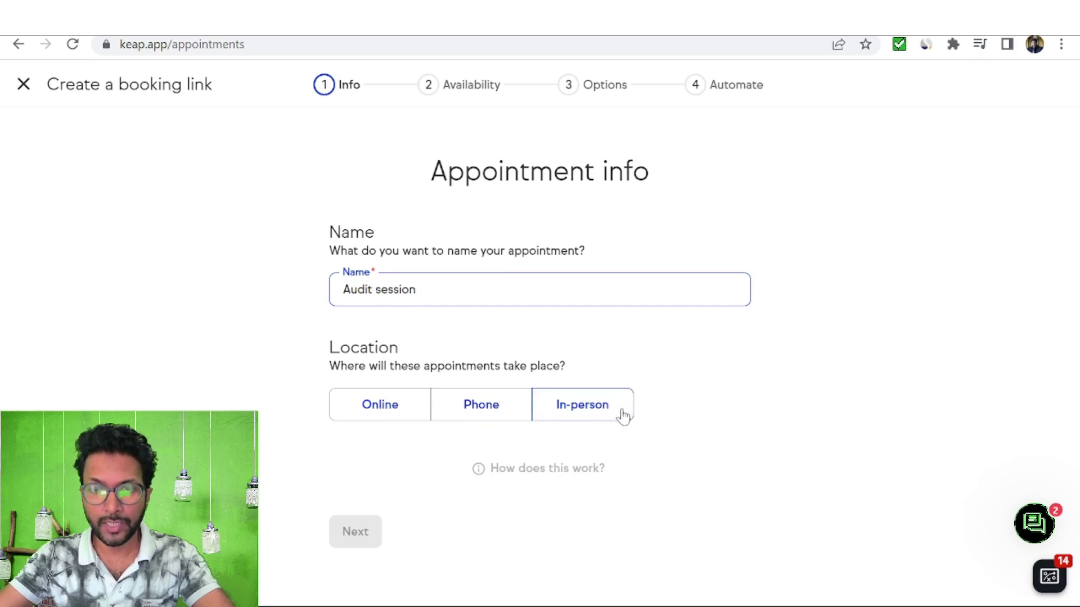
Step: Make it an online appointment using your own meeting link 'testlink', then continue
left_click(379, 411)
scroll(225, 406, "down", 3)
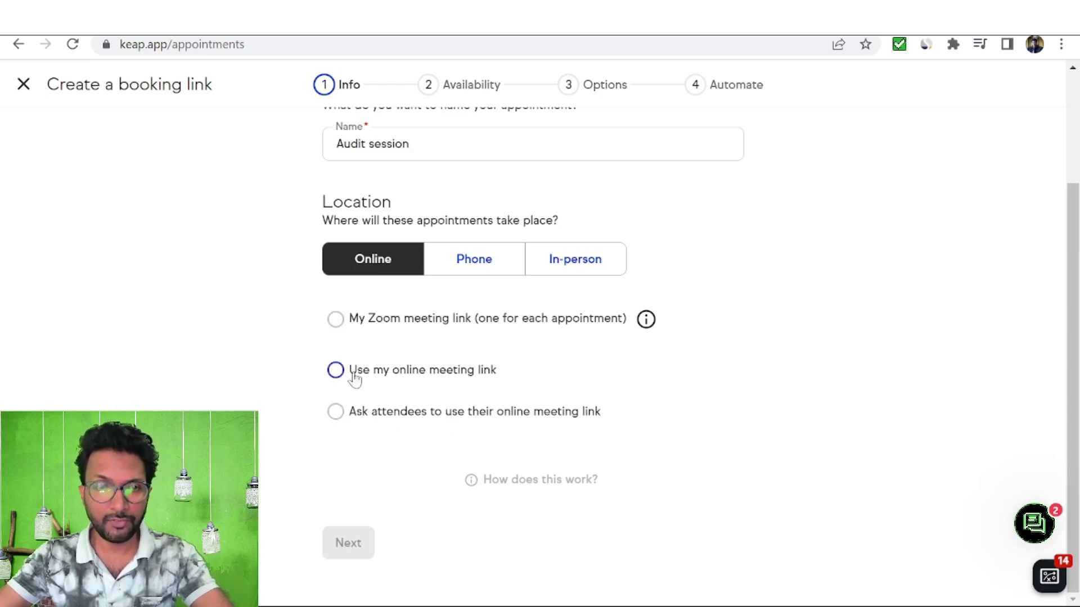
left_click(335, 371)
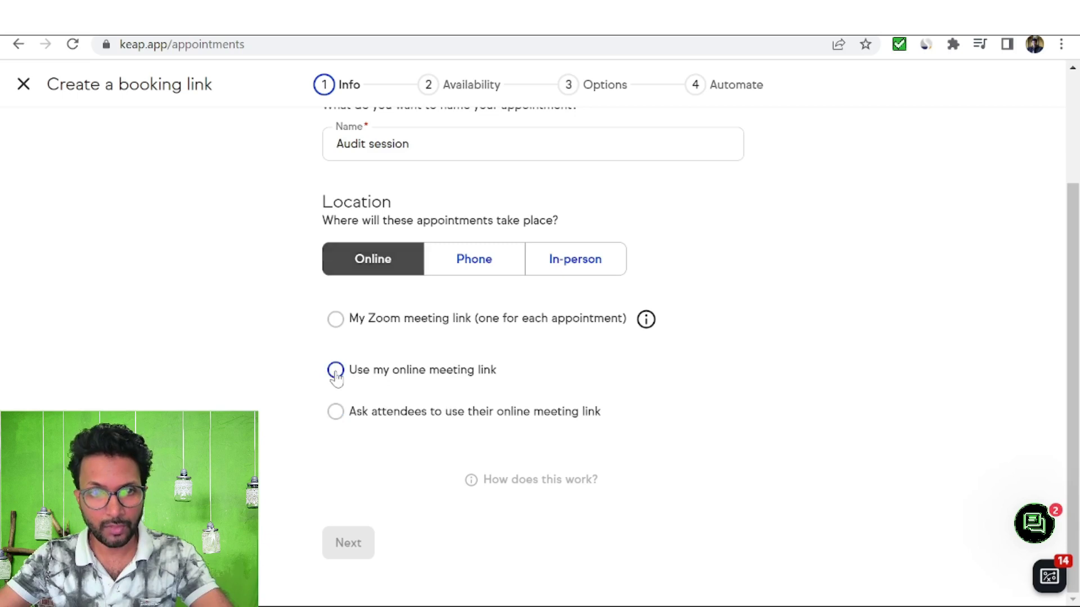
left_click(338, 407)
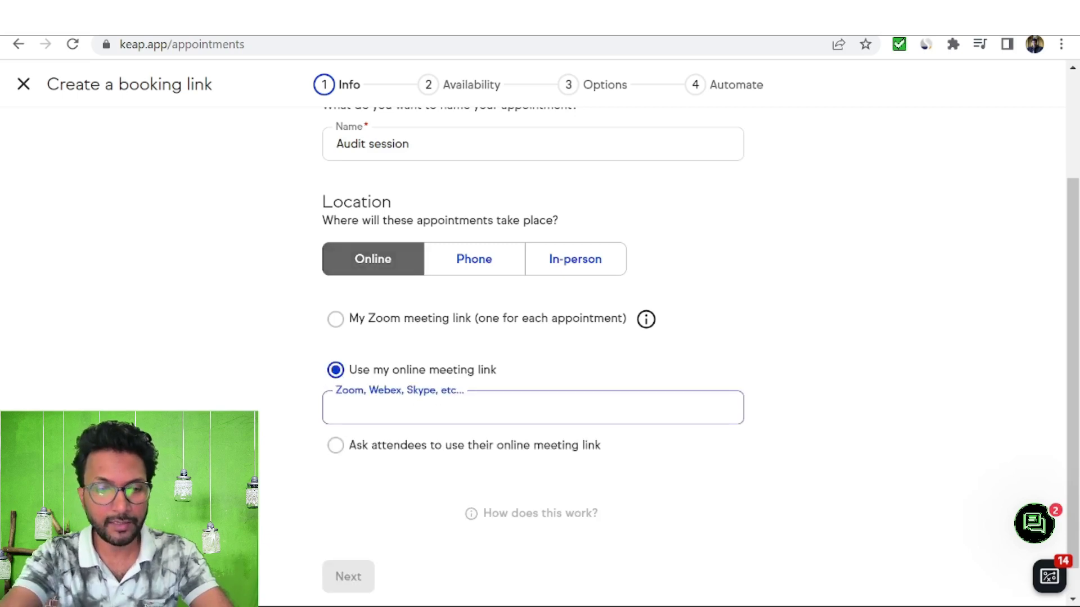
type("test")
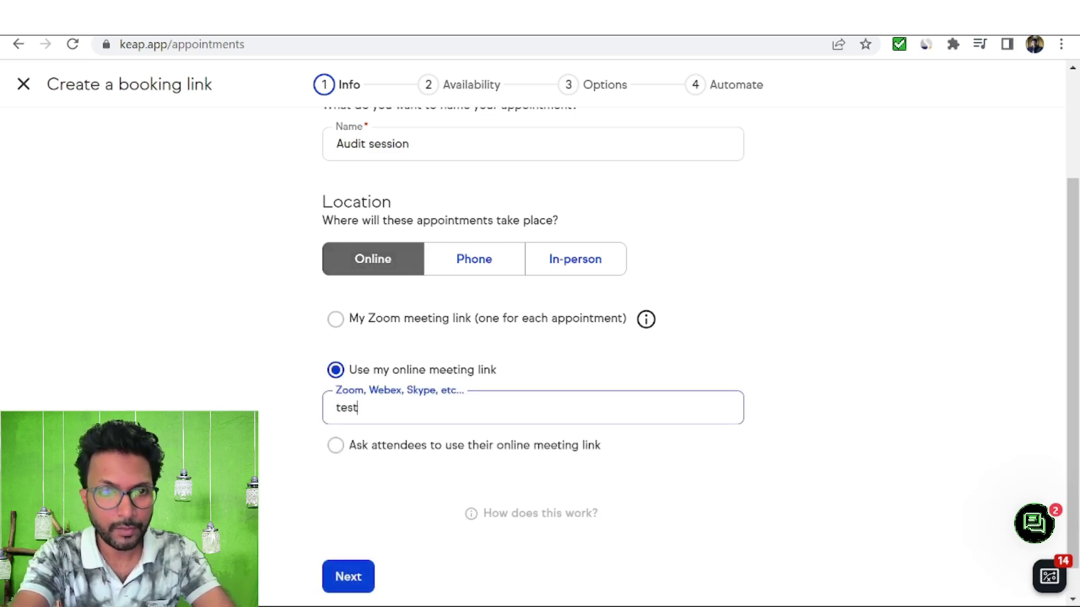
type("link")
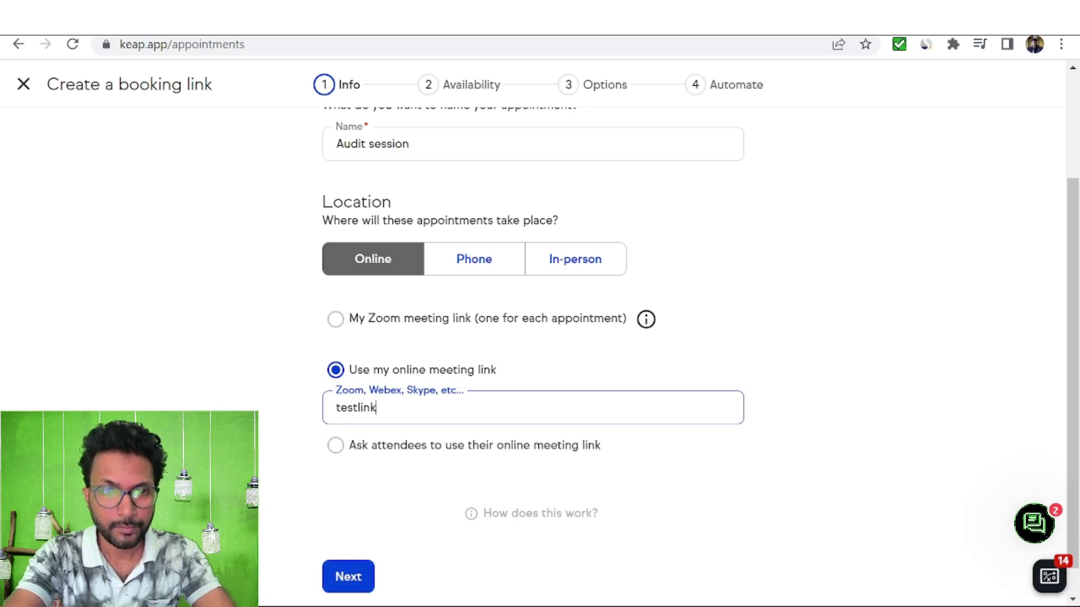
left_click(355, 577)
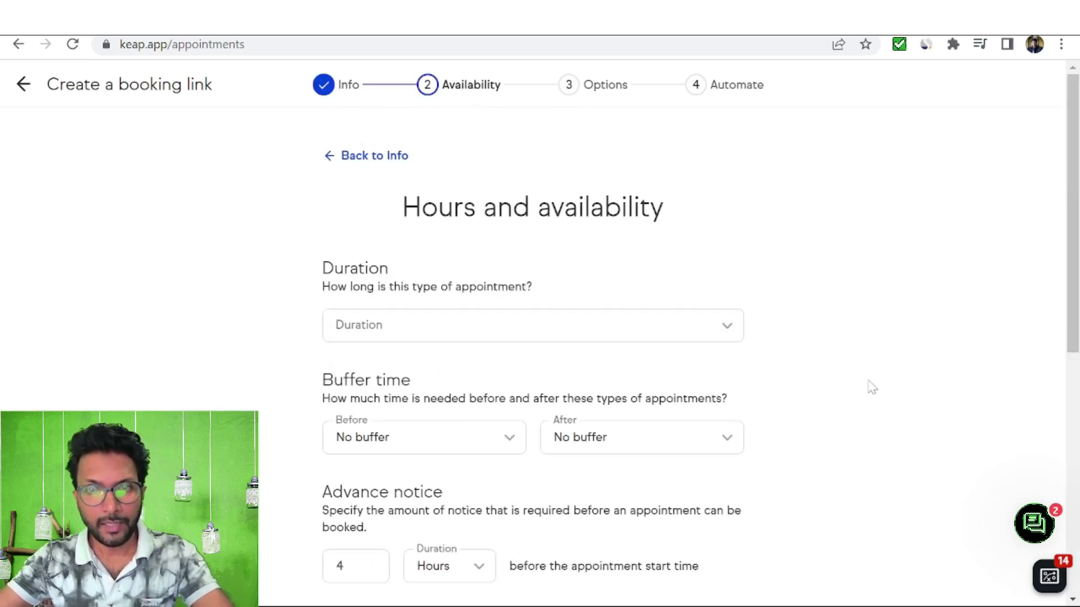
Step: Set the duration to 1 hour with 15-minute buffers before and after
left_click(609, 334)
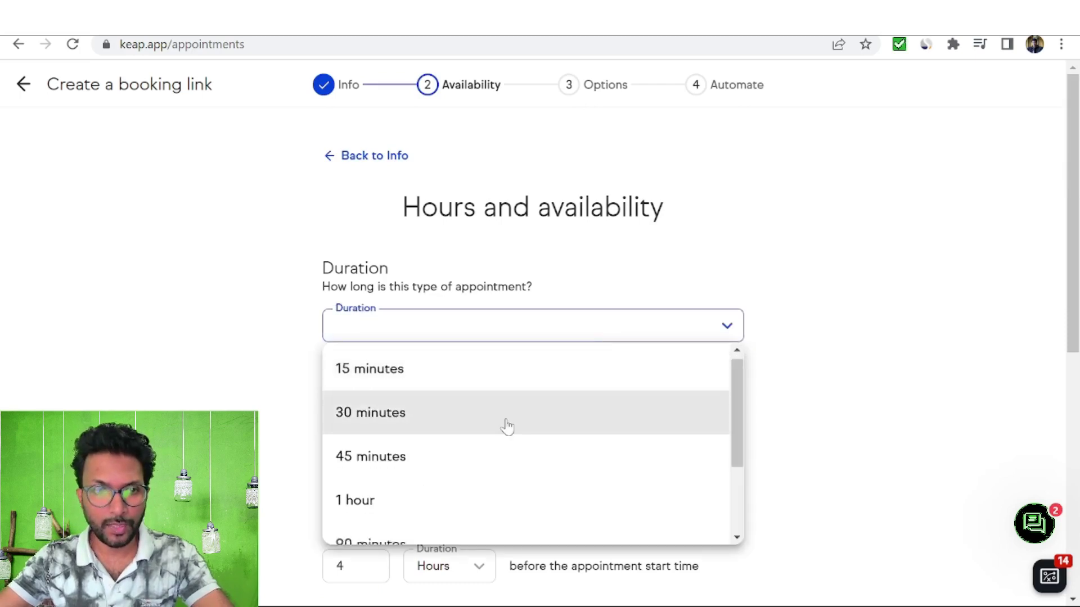
scroll(499, 436, "down", 2)
left_click(358, 379)
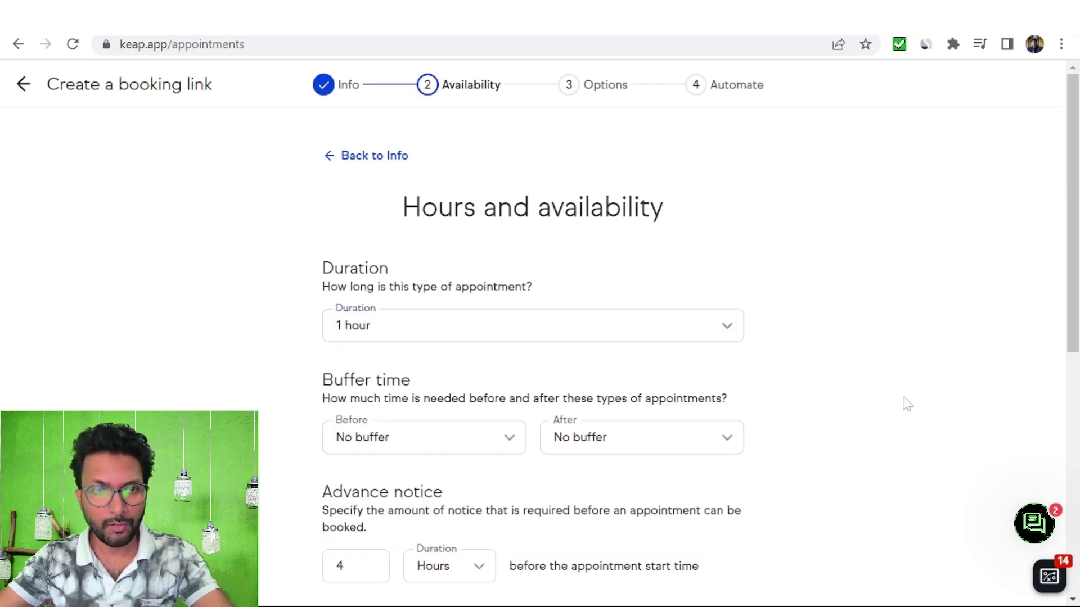
scroll(886, 366, "down", 2)
scroll(889, 368, "down", 1)
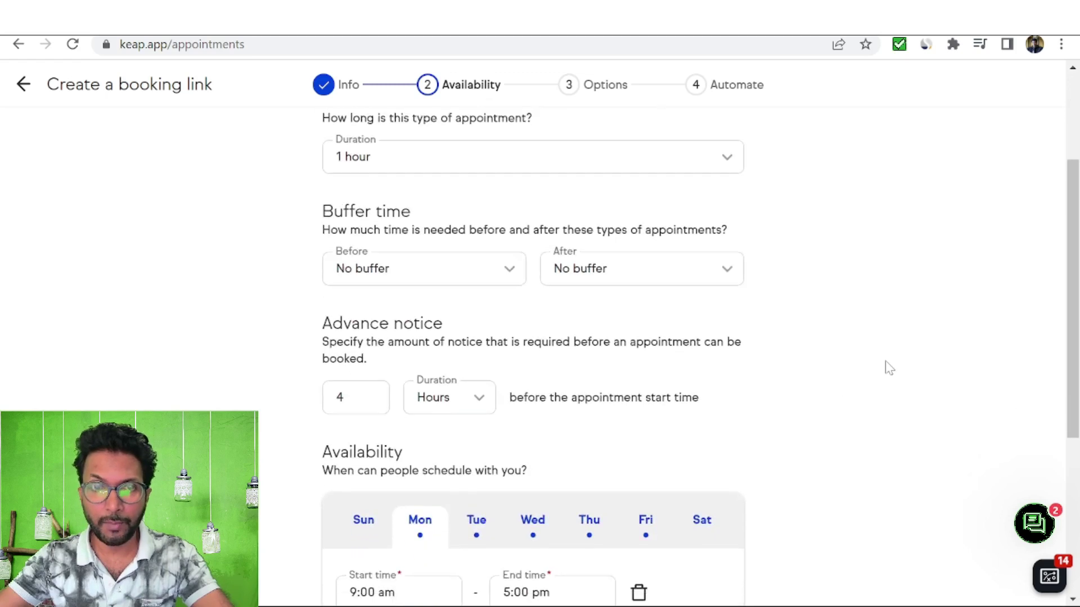
left_click(431, 279)
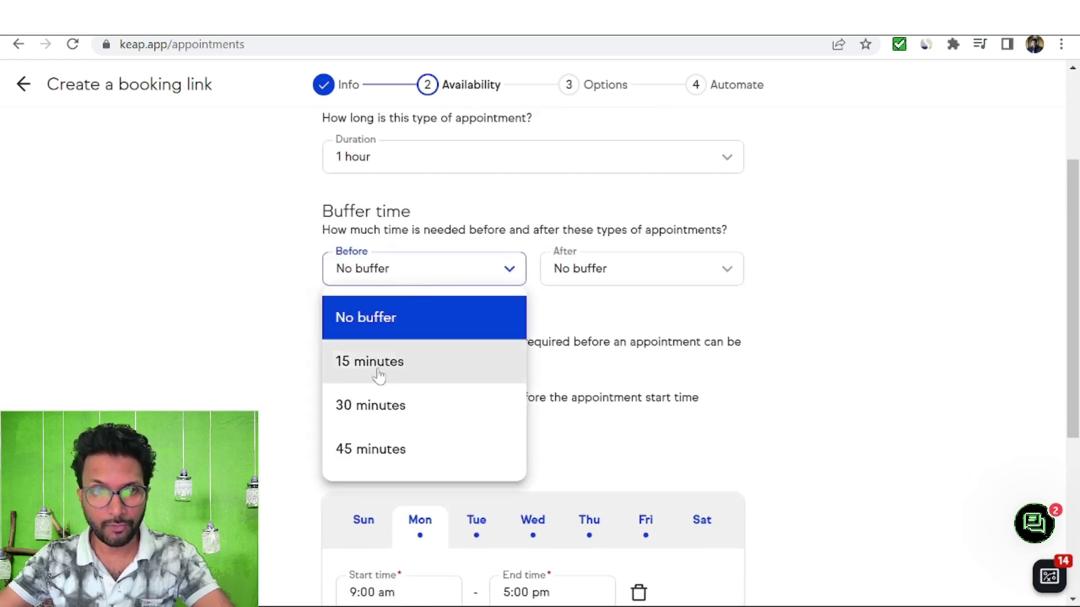
left_click(428, 362)
left_click(625, 273)
left_click(596, 362)
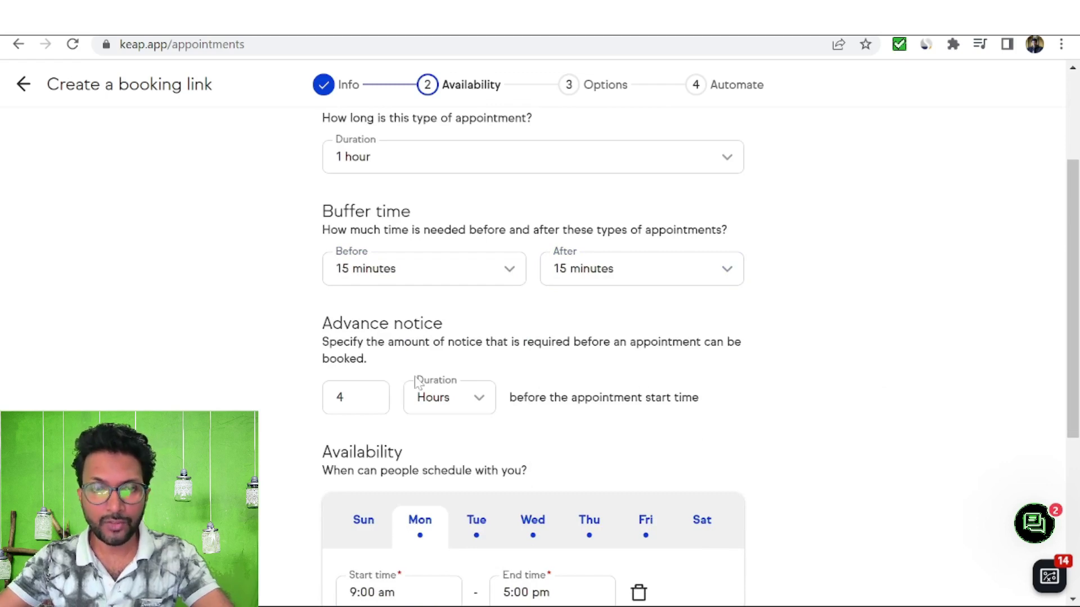
Step: Set advance notice to 1 hour, remove Friday's 9:00 am–5:00 pm hours, and continue
double_click(359, 397)
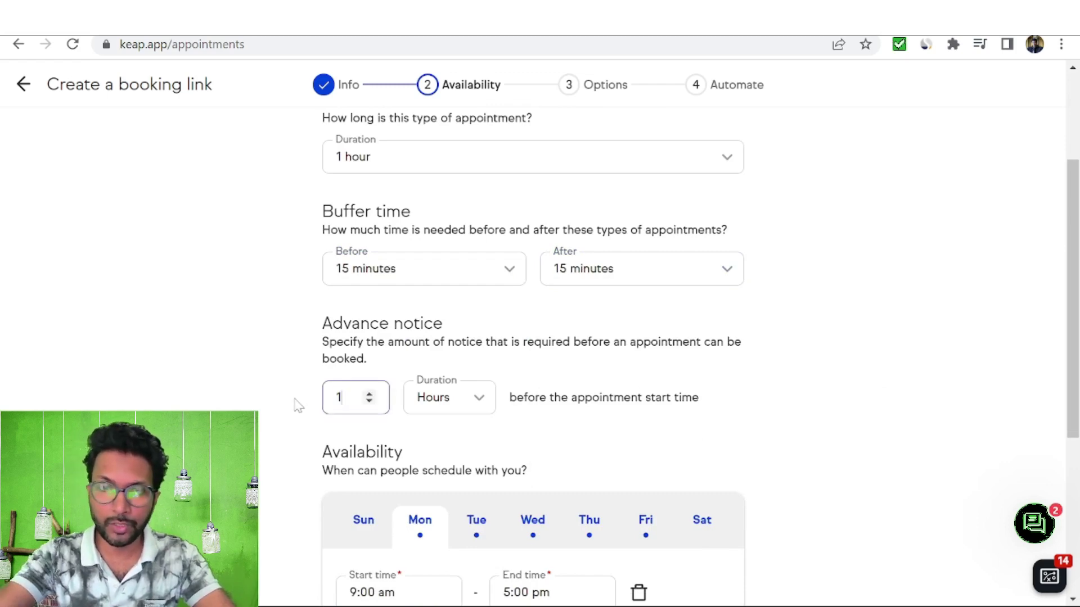
left_click(181, 369)
scroll(180, 372, "down", 5)
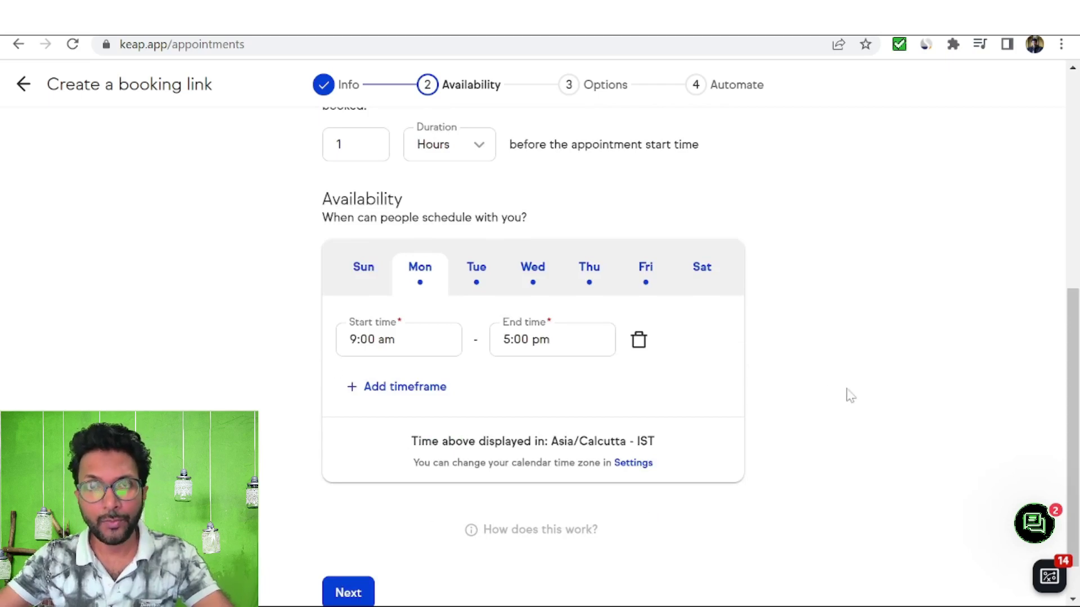
left_click(648, 277)
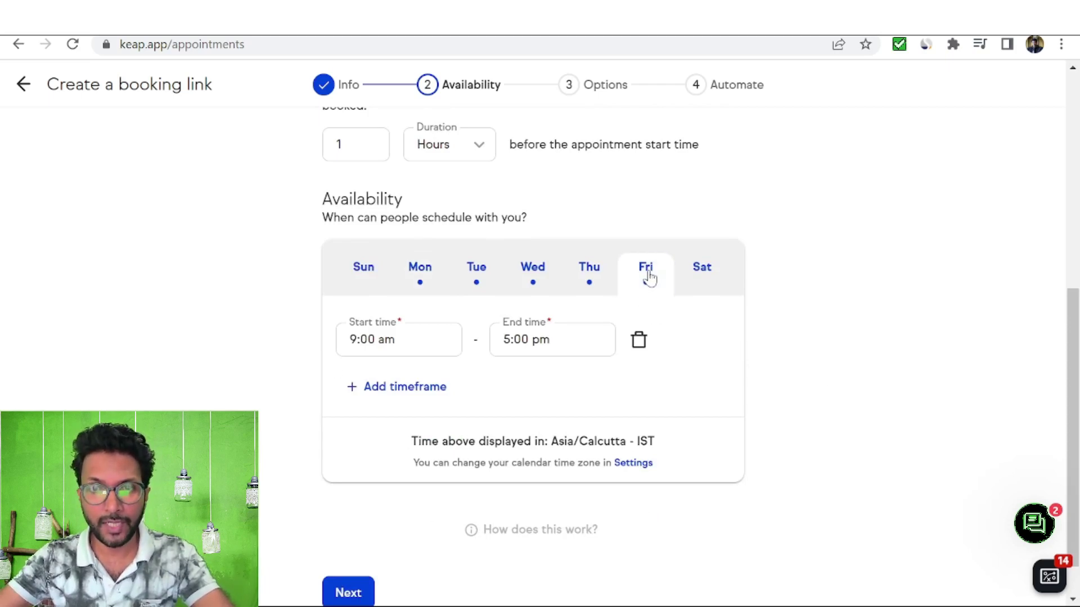
left_click(639, 339)
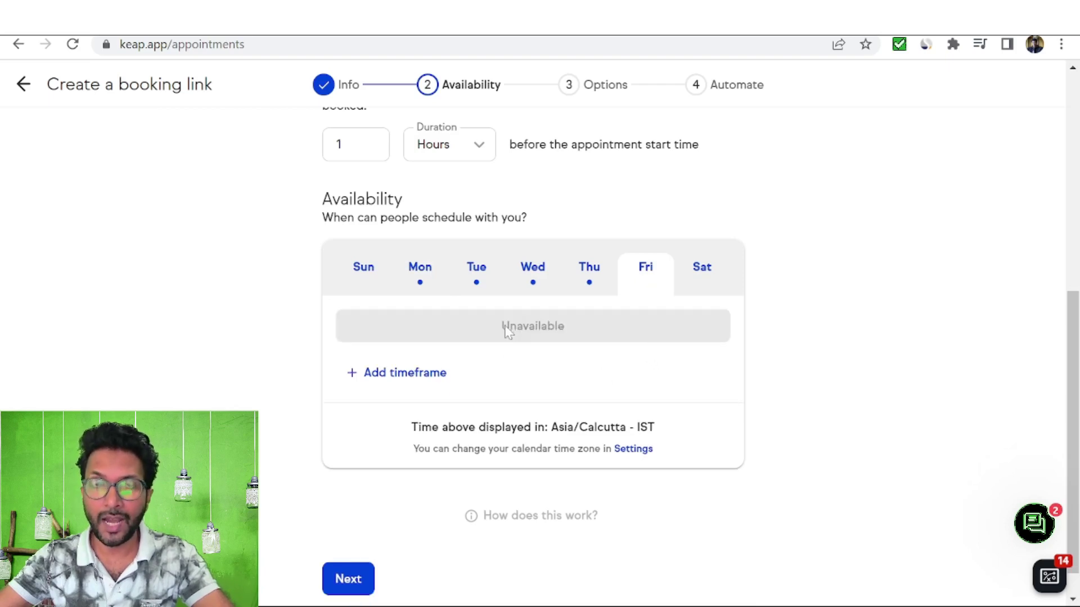
left_click(423, 284)
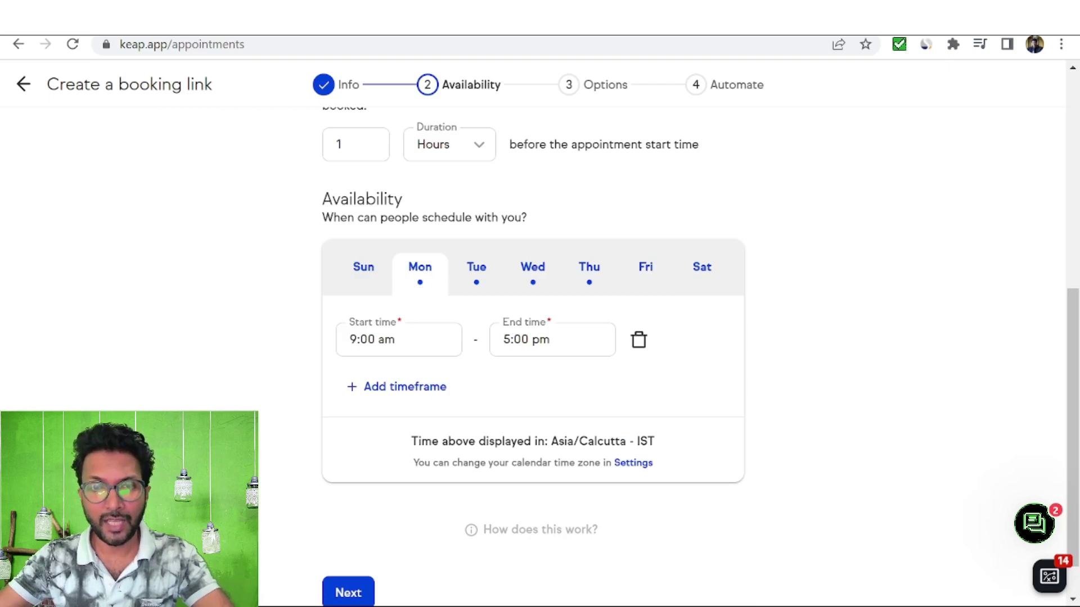
scroll(889, 366, "down", 1)
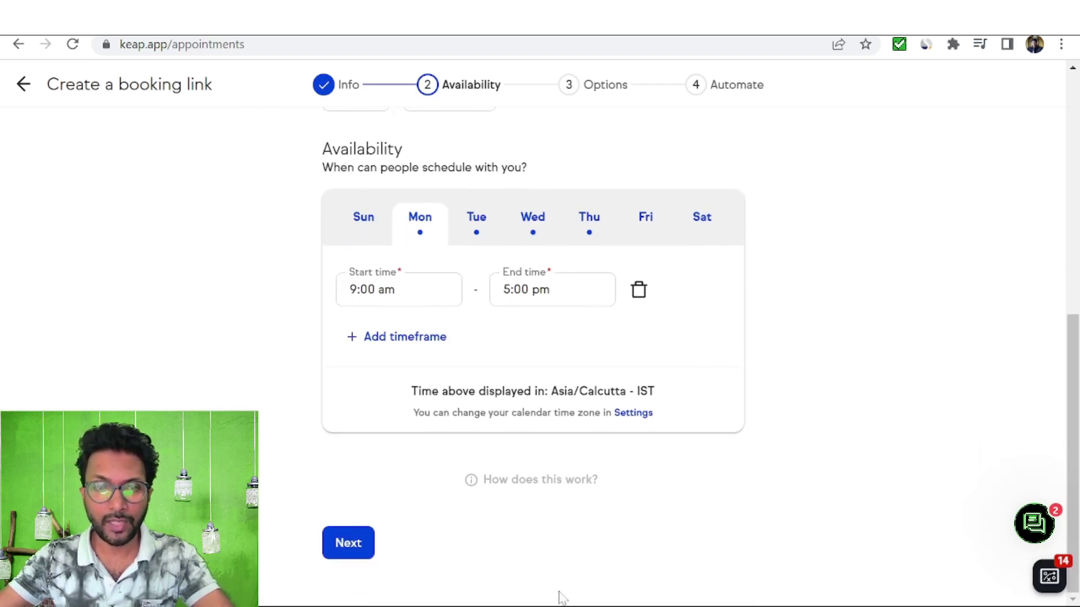
left_click(344, 543)
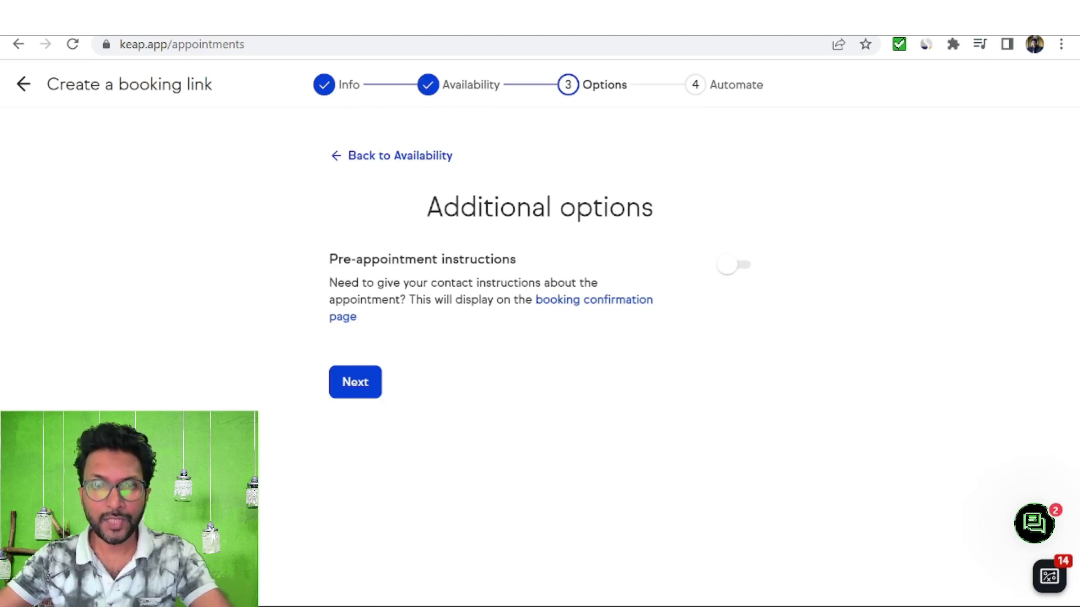
Step: Leave the pre-appointment instructions empty, switch them off, and continue to Automate
left_click(726, 266)
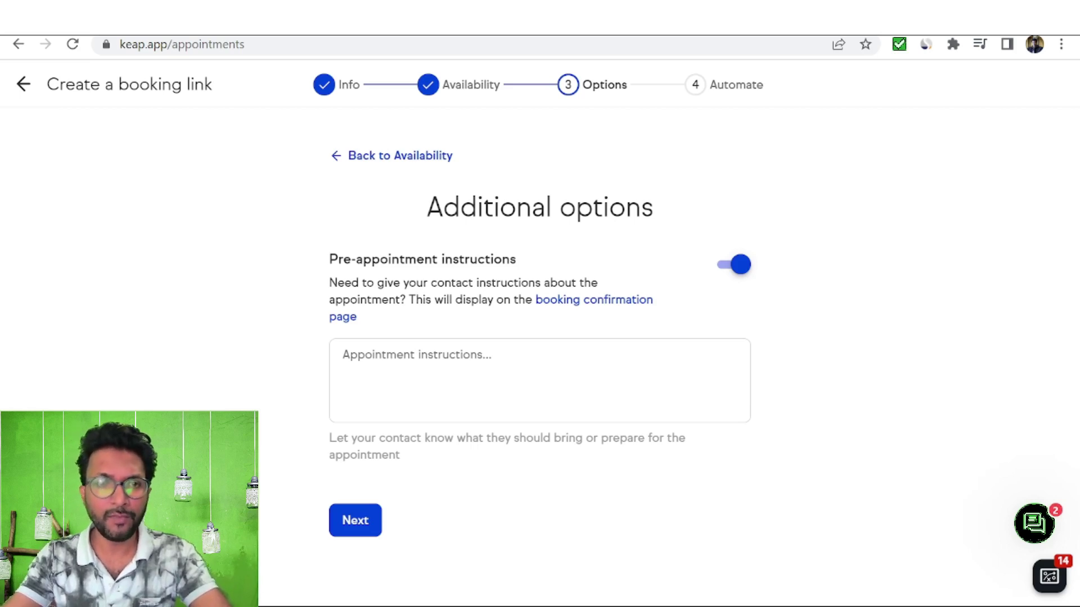
left_click(344, 353)
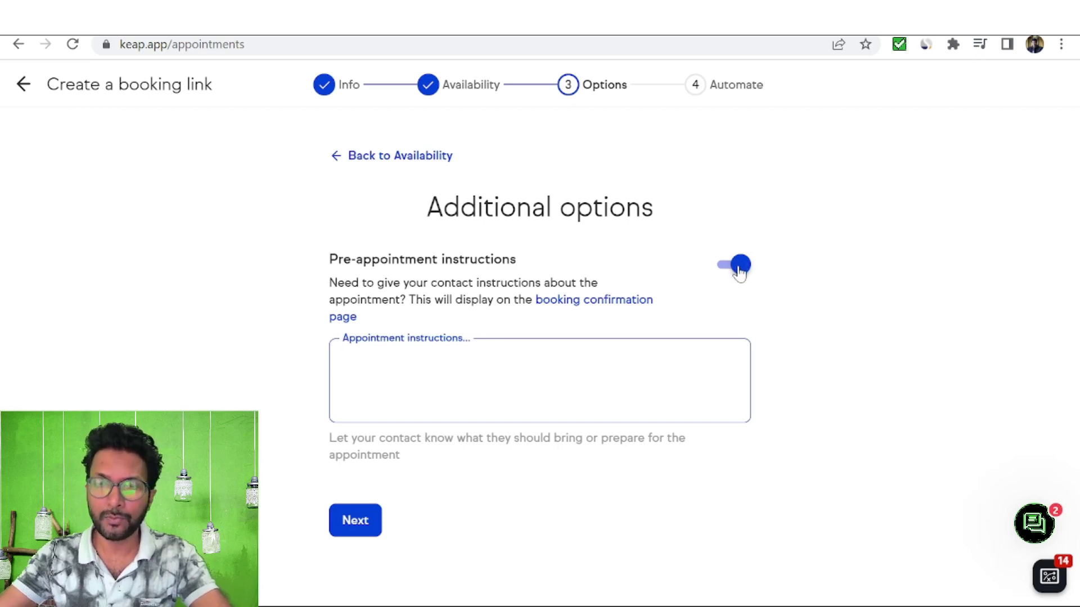
left_click(787, 278)
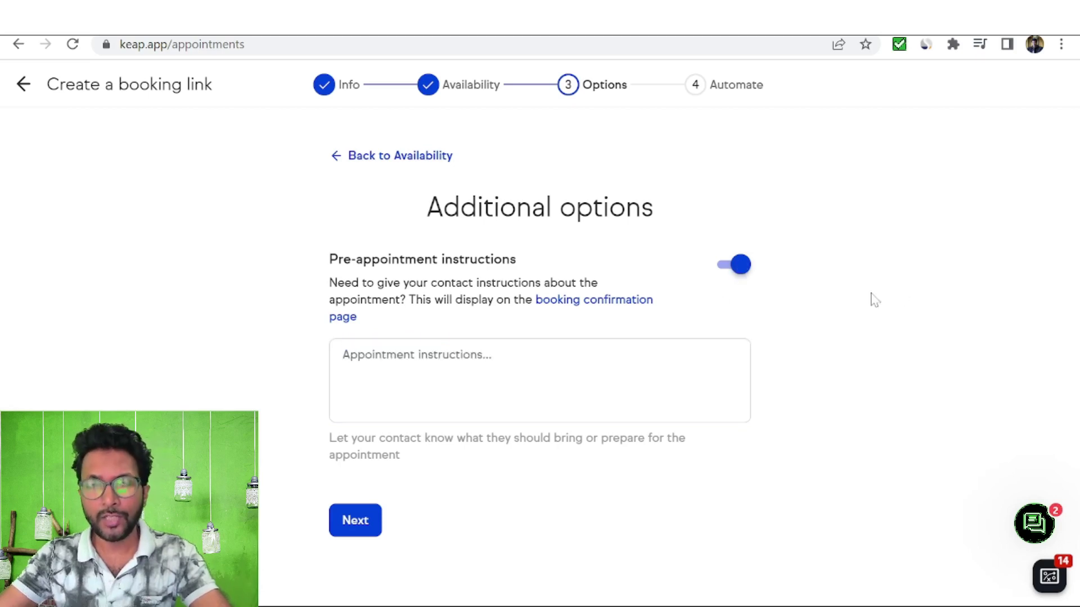
left_click(740, 265)
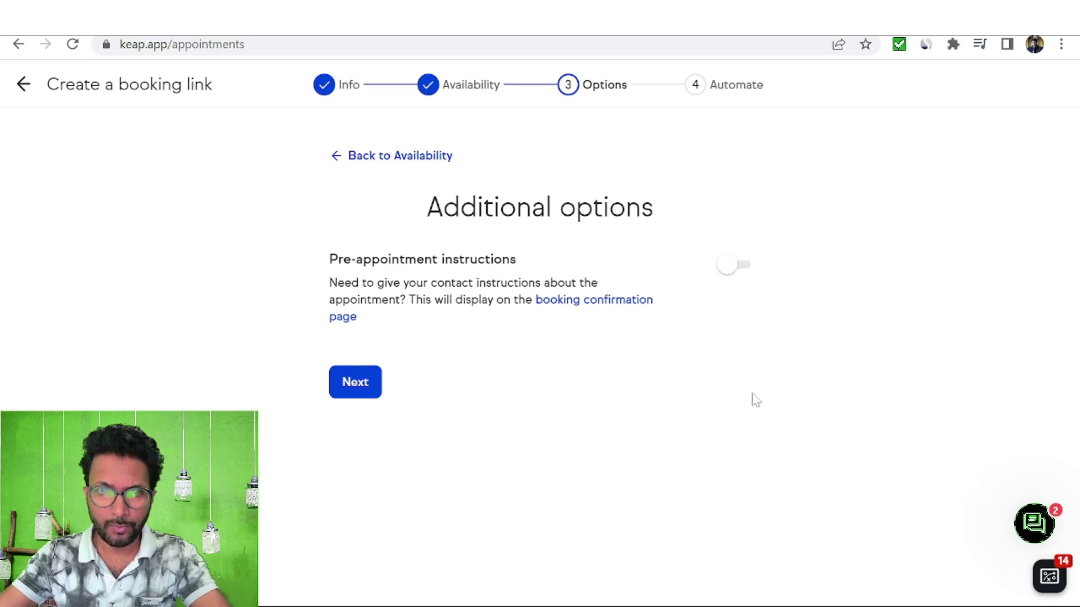
left_click(359, 385)
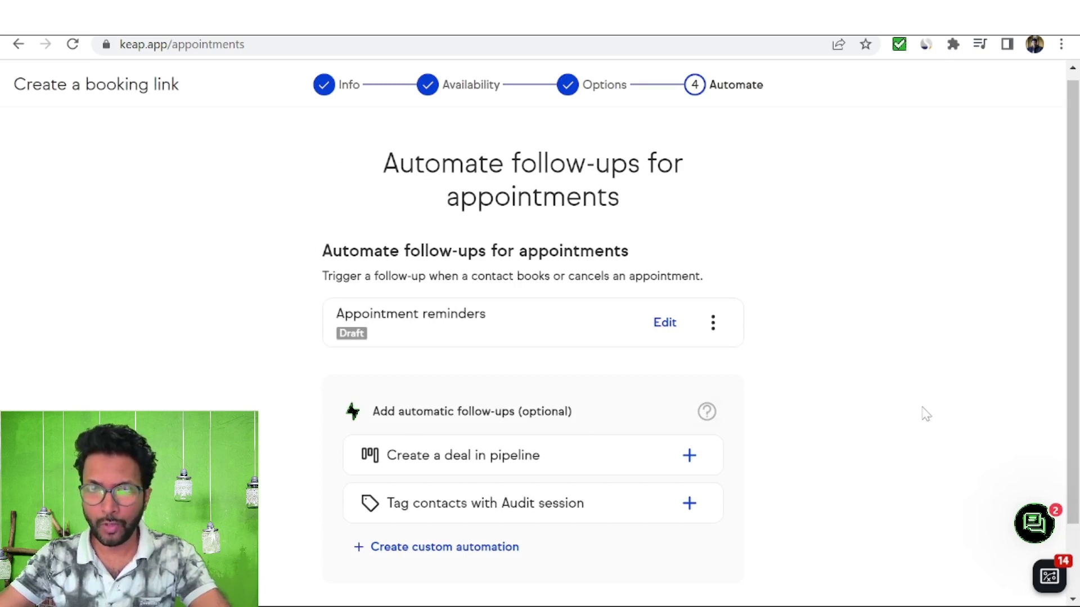
Step: Finish the Audit session booking link and check it in the appointment types list
scroll(928, 413, "down", 3)
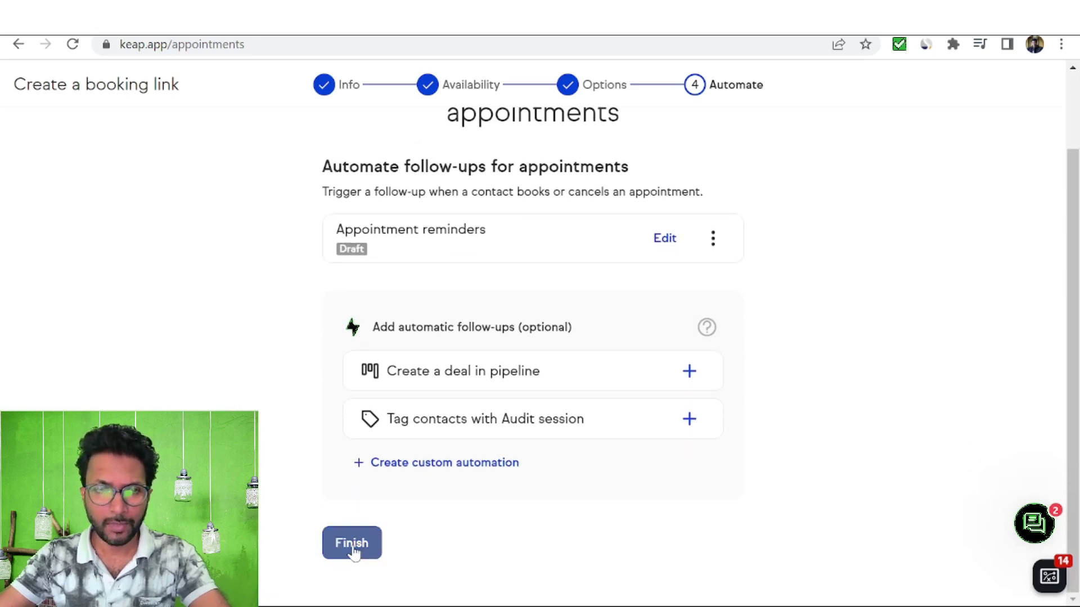
left_click(352, 545)
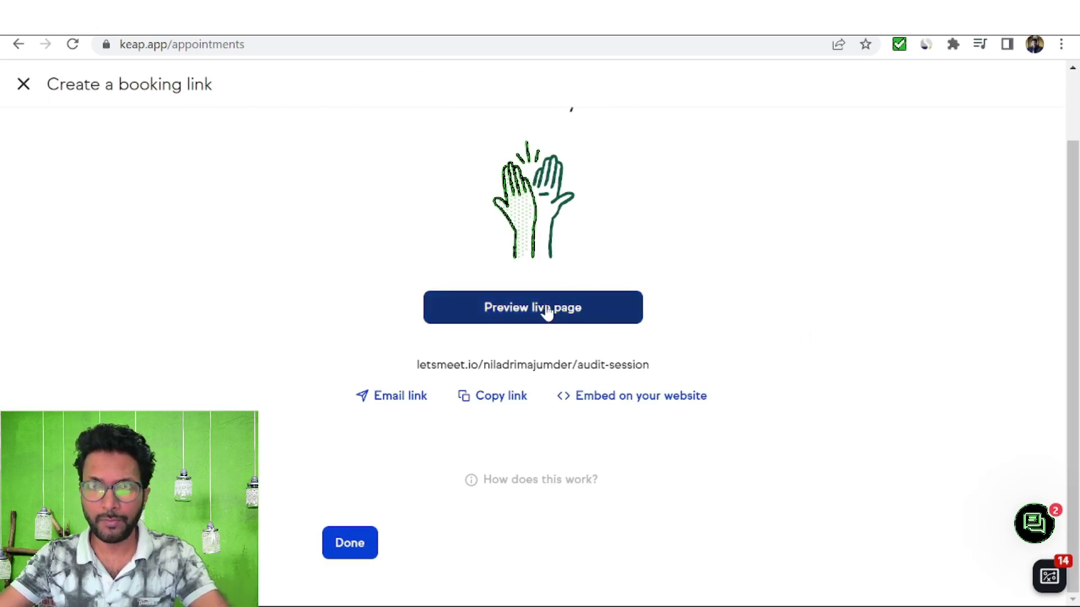
left_click(347, 552)
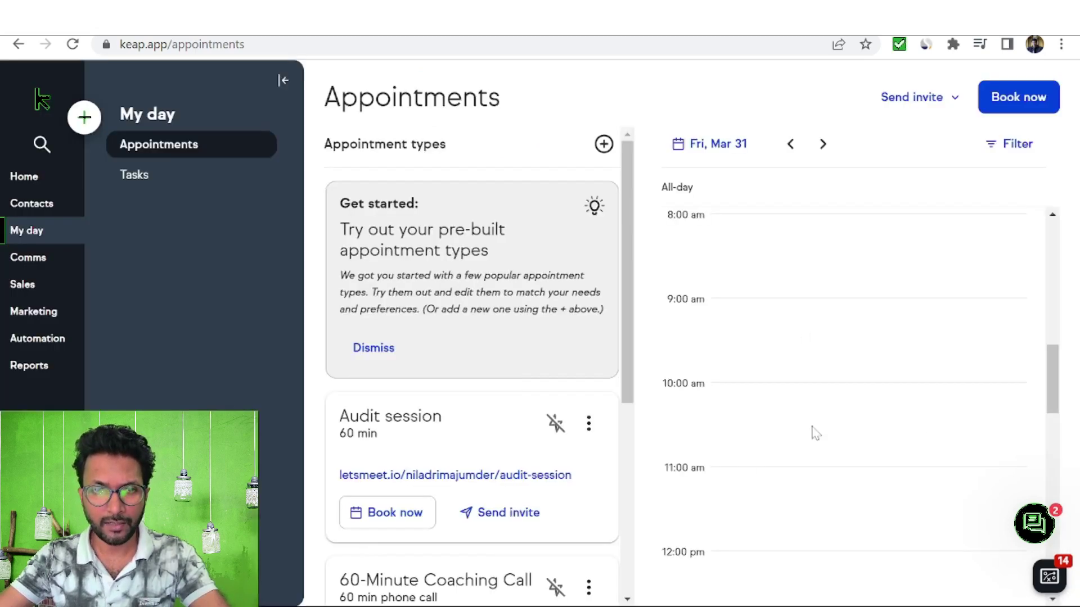
scroll(596, 363, "down", 5)
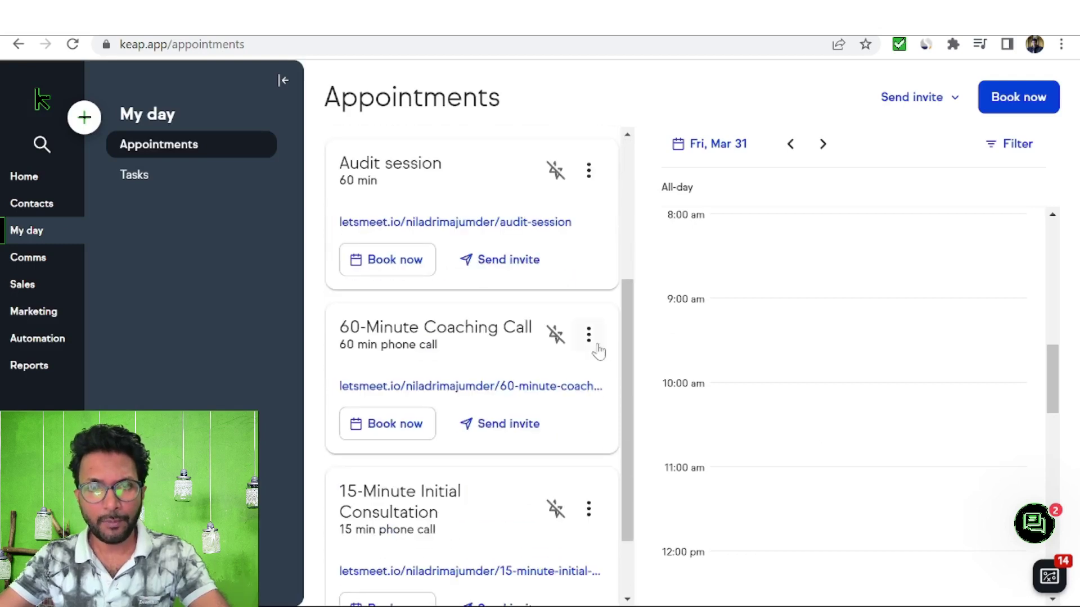
scroll(597, 352, "up", 2)
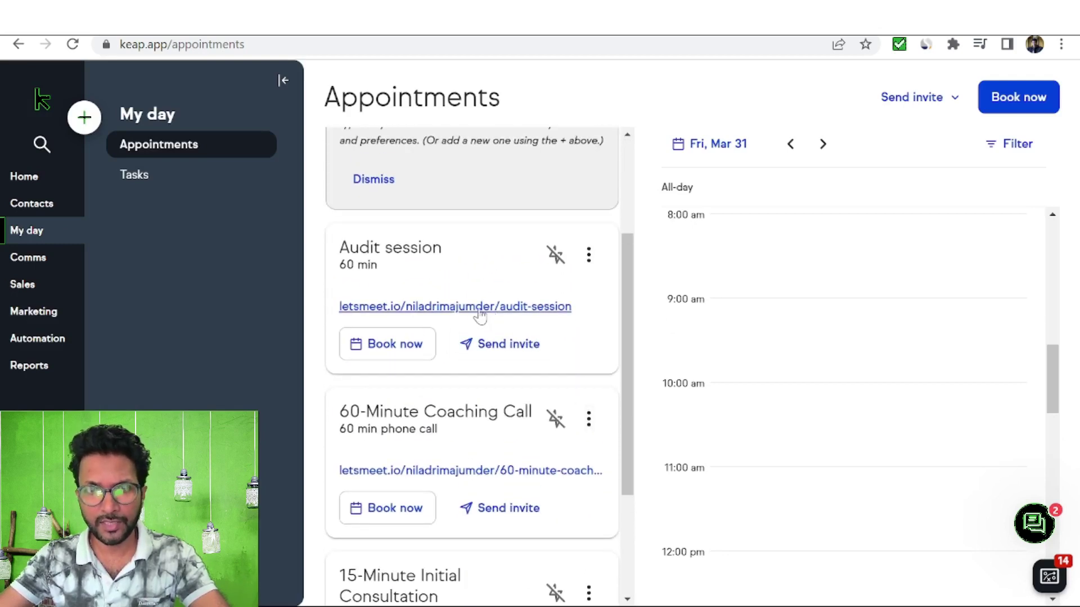
left_click(440, 314)
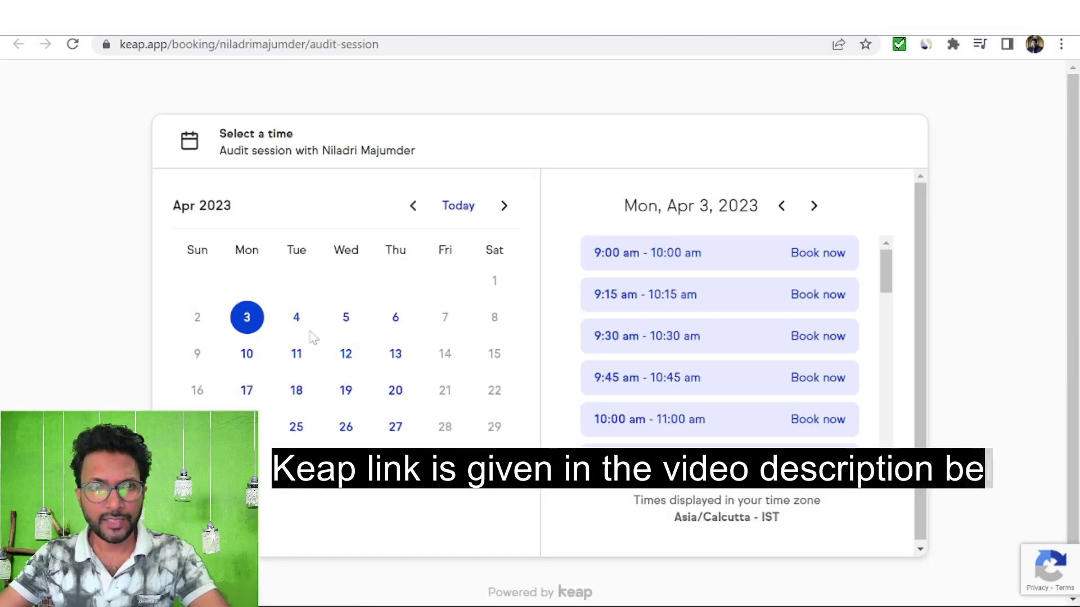
left_click(297, 319)
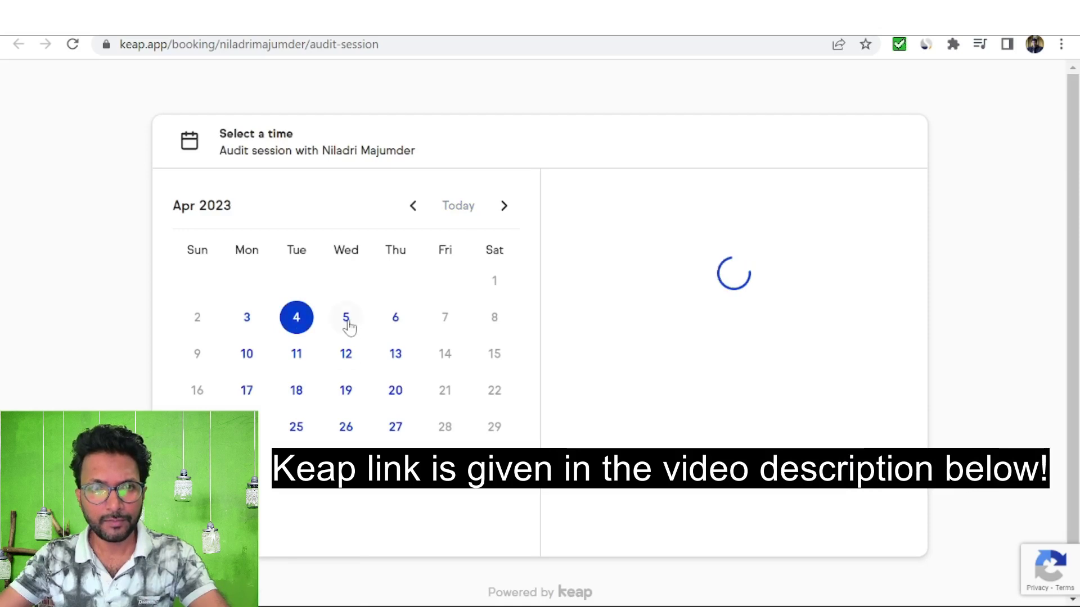
left_click(345, 353)
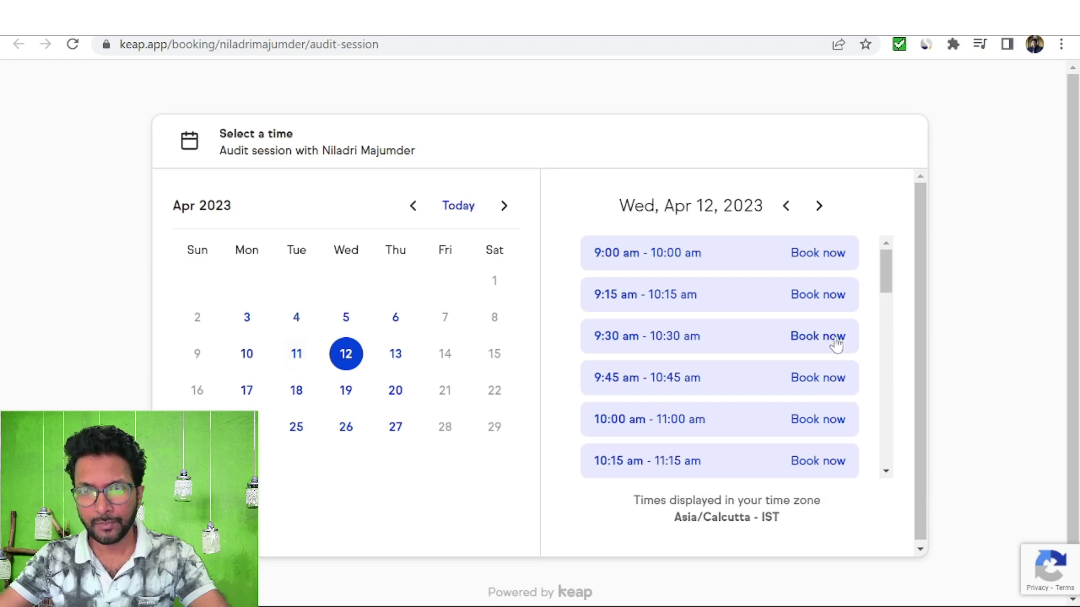
left_click(802, 339)
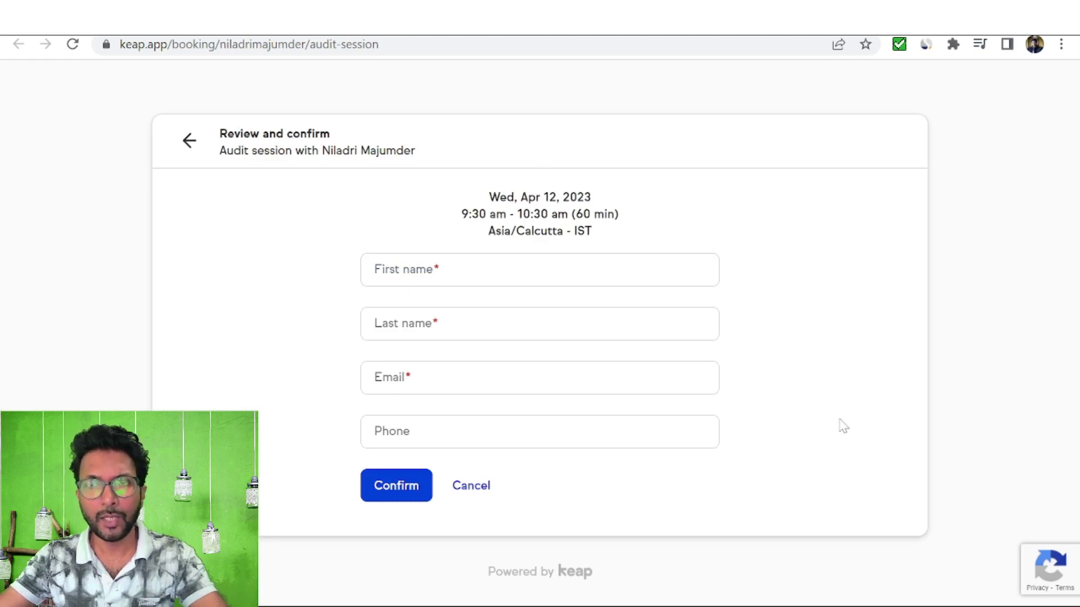
left_click(798, 35)
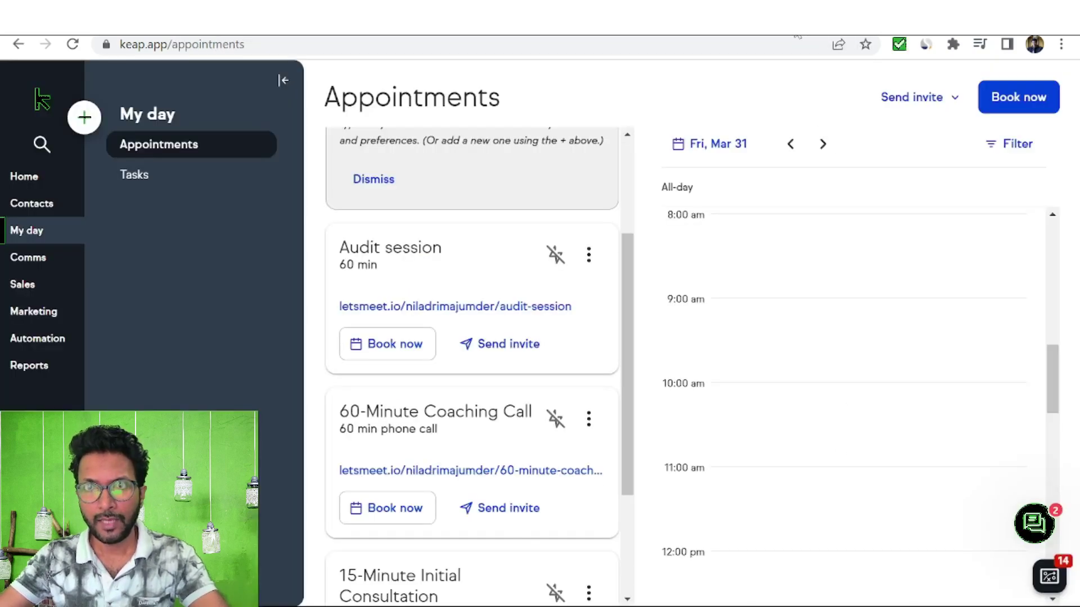
left_click(491, 346)
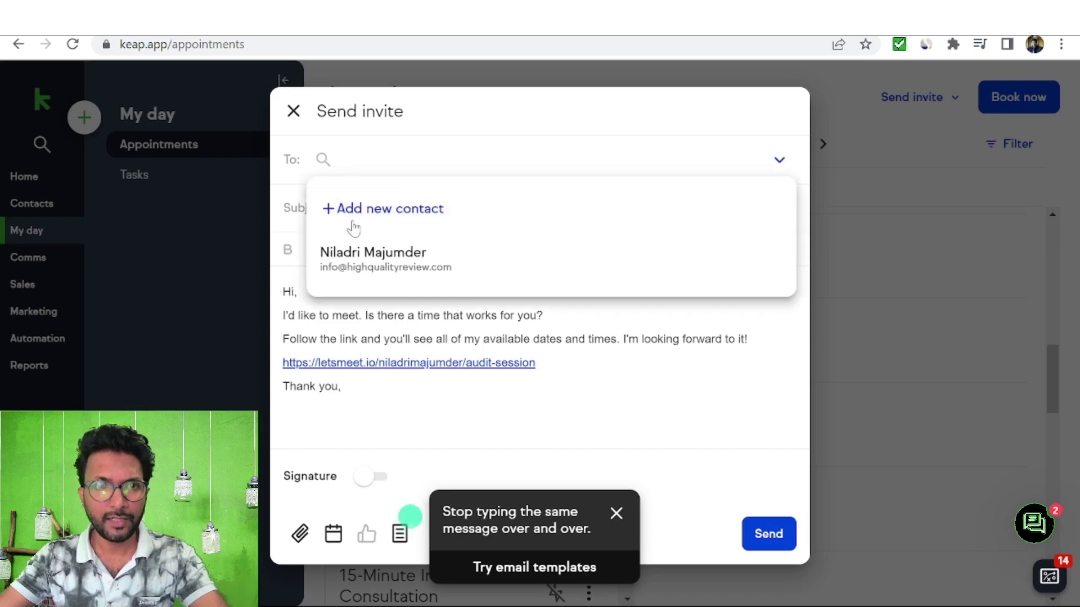
left_click(378, 269)
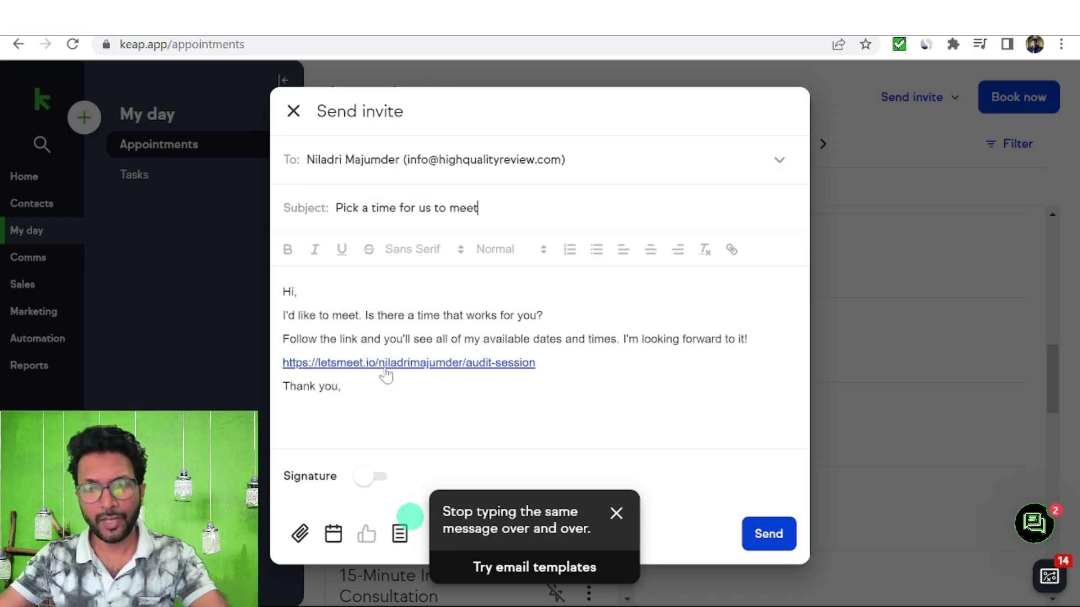
left_click(364, 477)
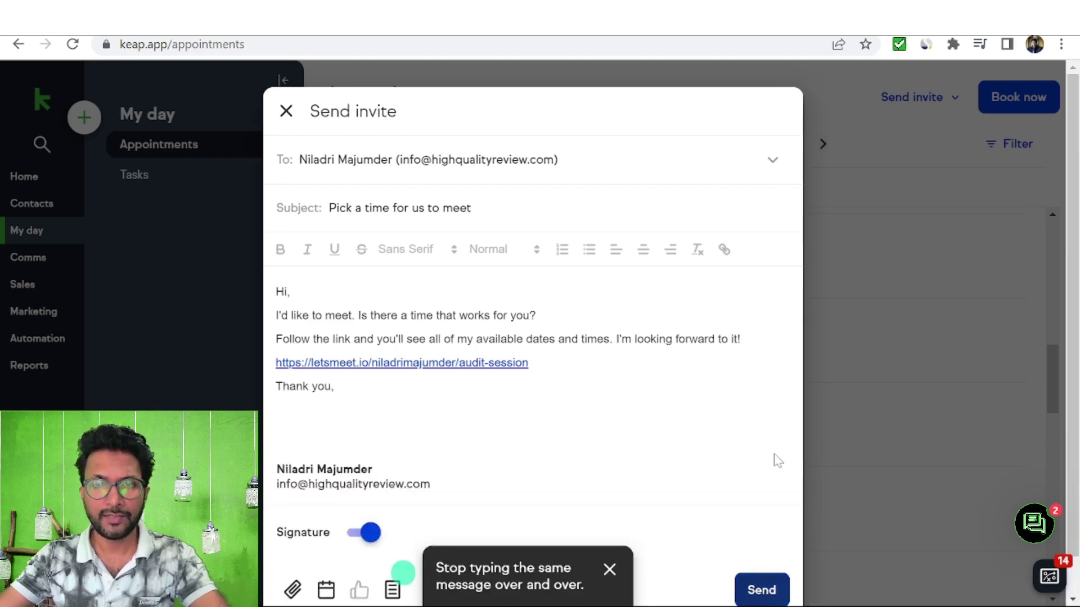
key("Escape")
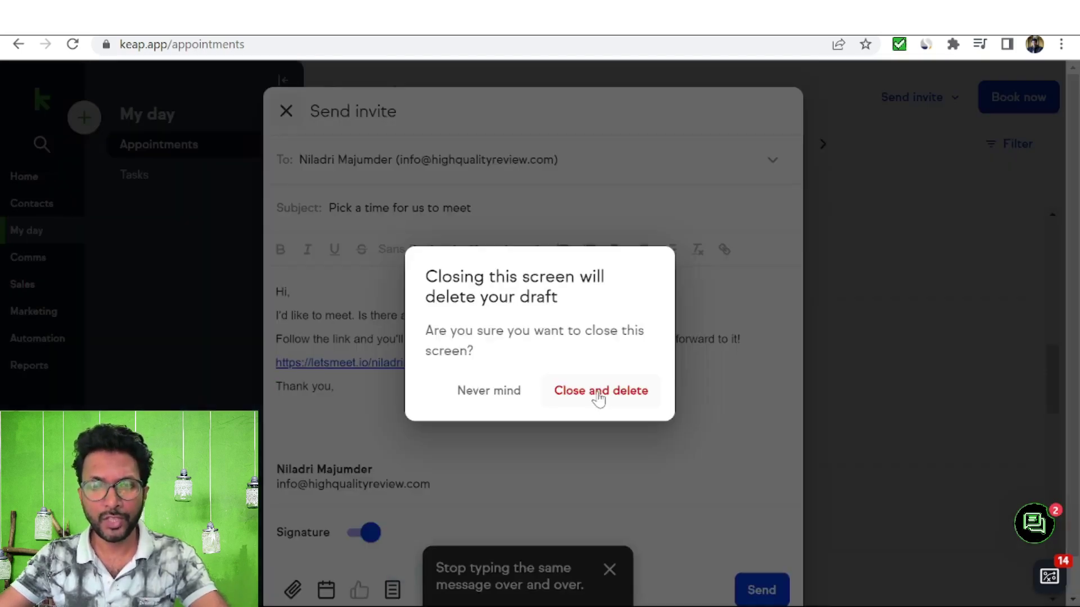
left_click(599, 397)
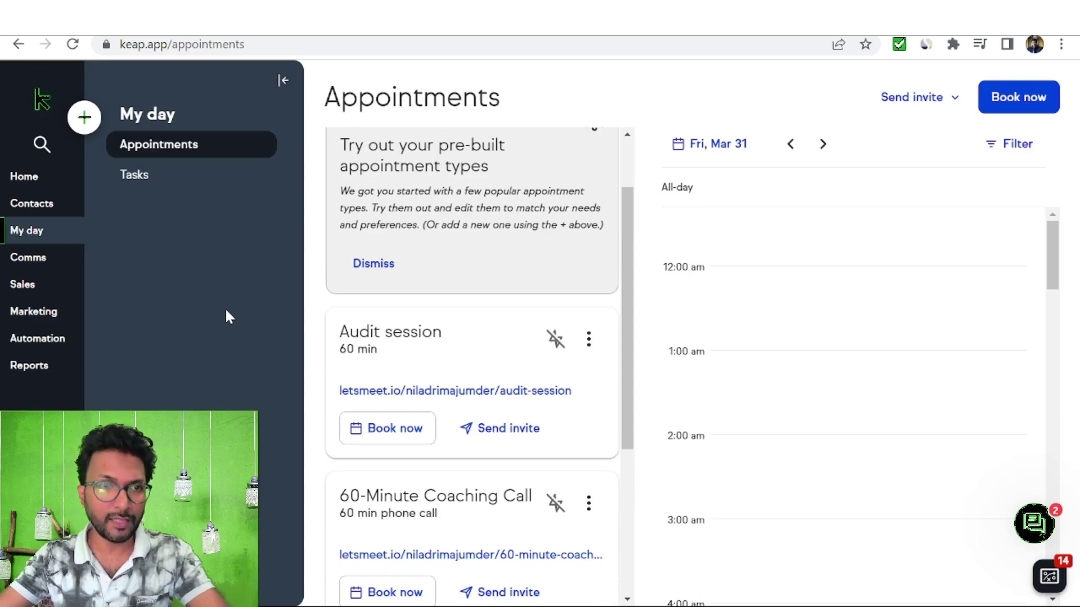
Step: Go to Automation and preview the Free consultation template
left_click(32, 343)
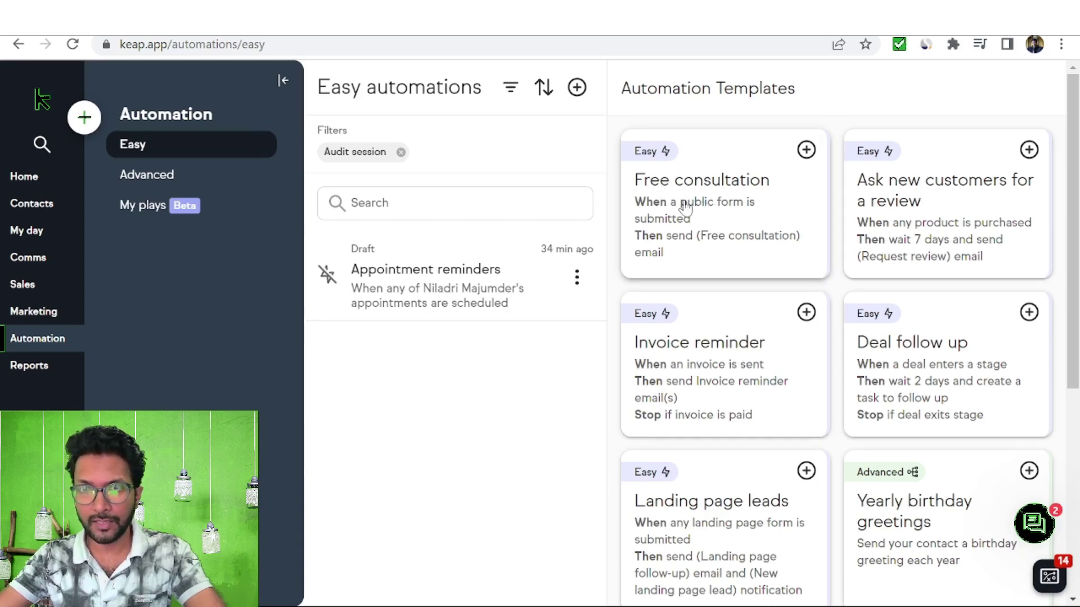
left_click(805, 150)
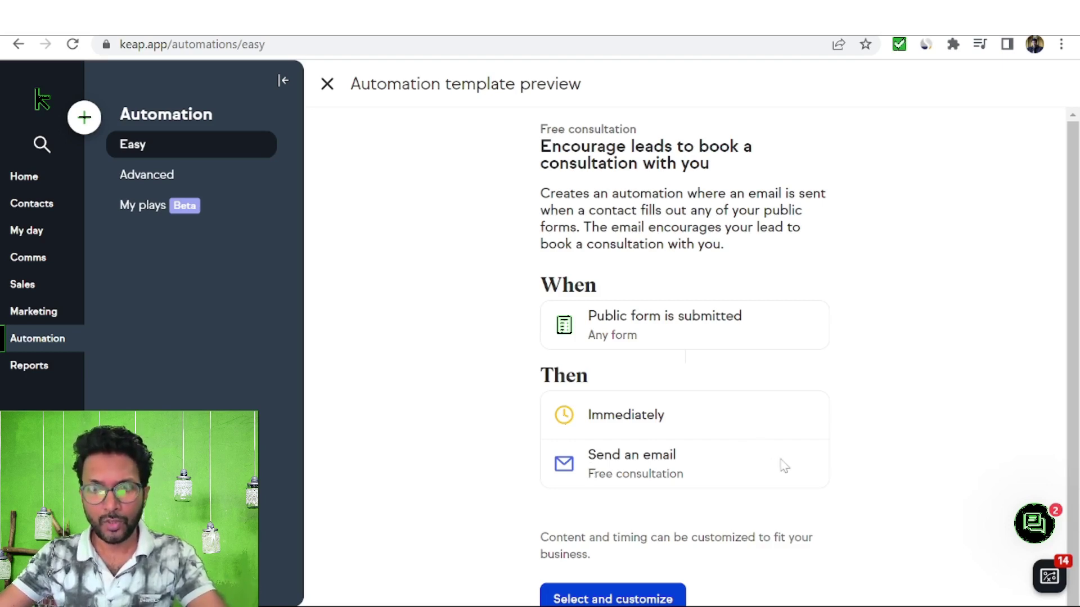
scroll(778, 463, "down", 1)
Step: Choose Select and customize on the template, then close the business-details notice
left_click(613, 570)
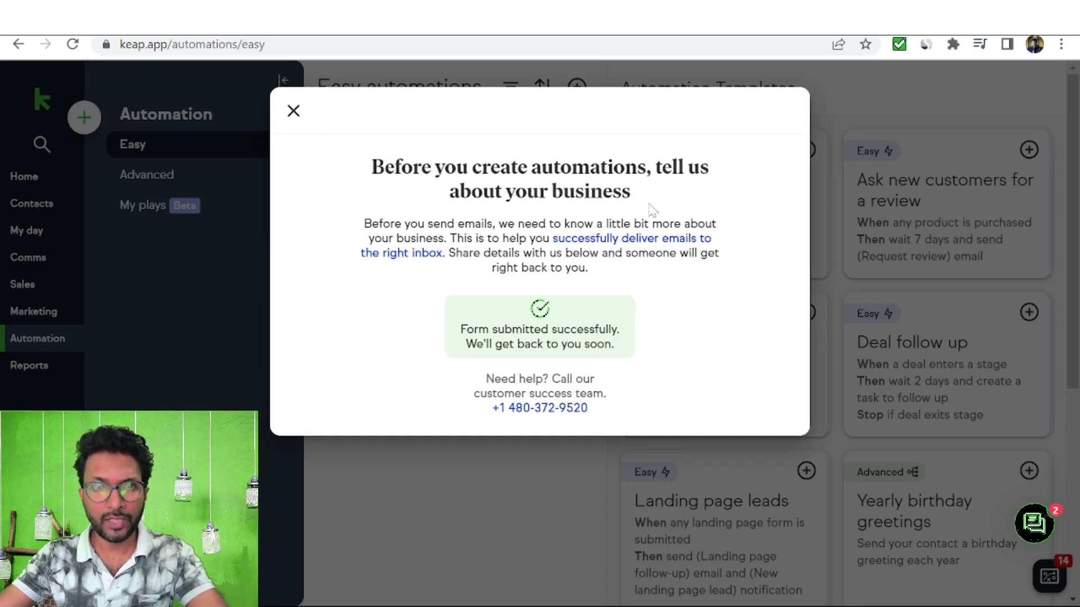
left_click(293, 112)
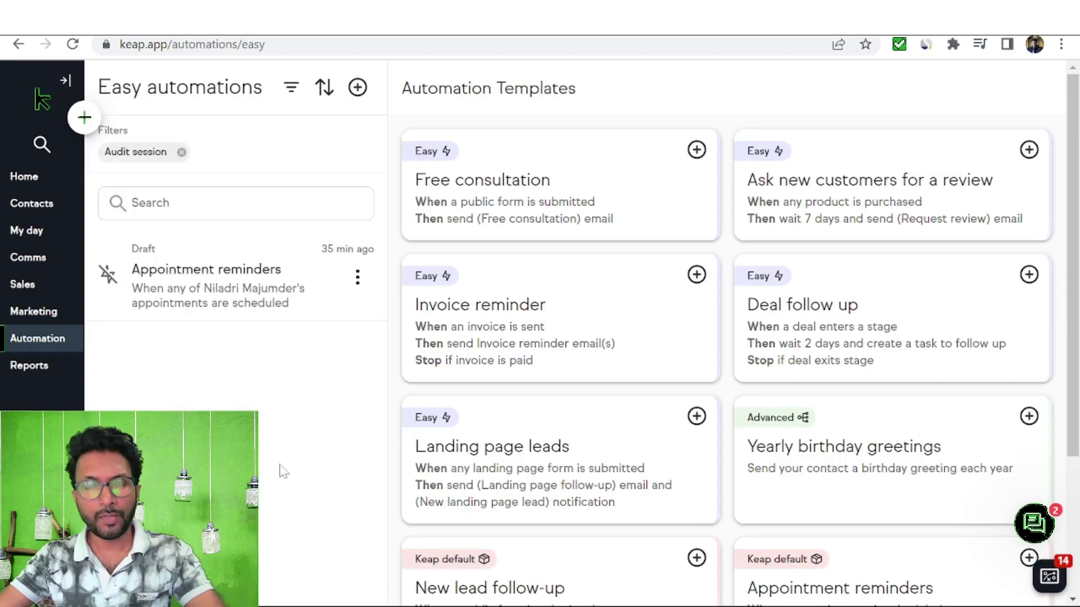
Step: Open the Appointment reminders draft and edit its Immediately reminder step
left_click(212, 291)
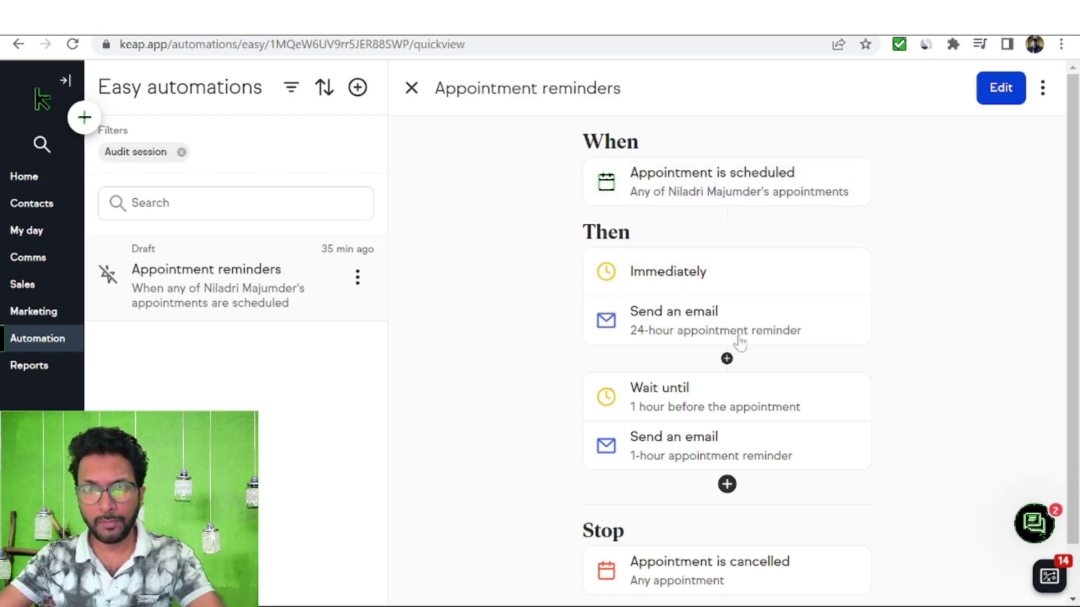
left_click(652, 274)
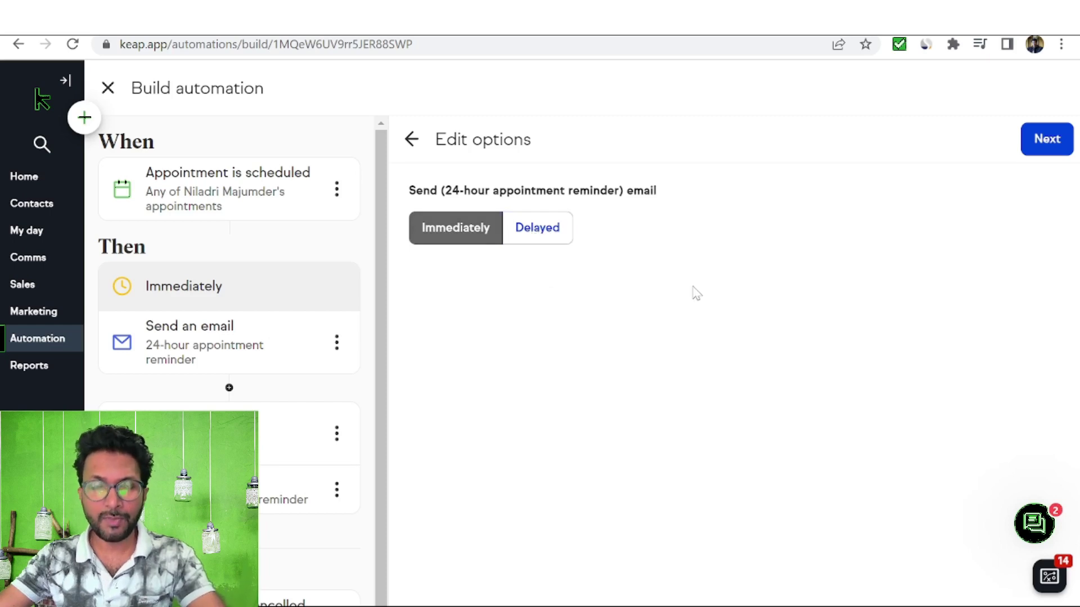
Step: Insert the 'Audit session | 60 min' booking link below the 24-hour reminder email's intro line
left_click(411, 139)
scroll(731, 338, "down", 3)
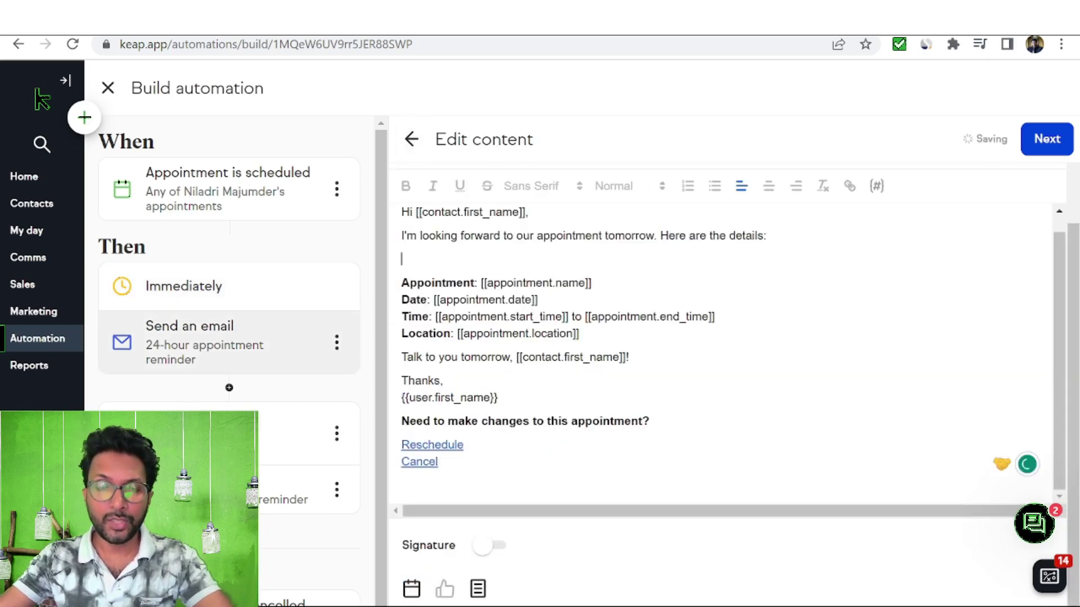
left_click(402, 259)
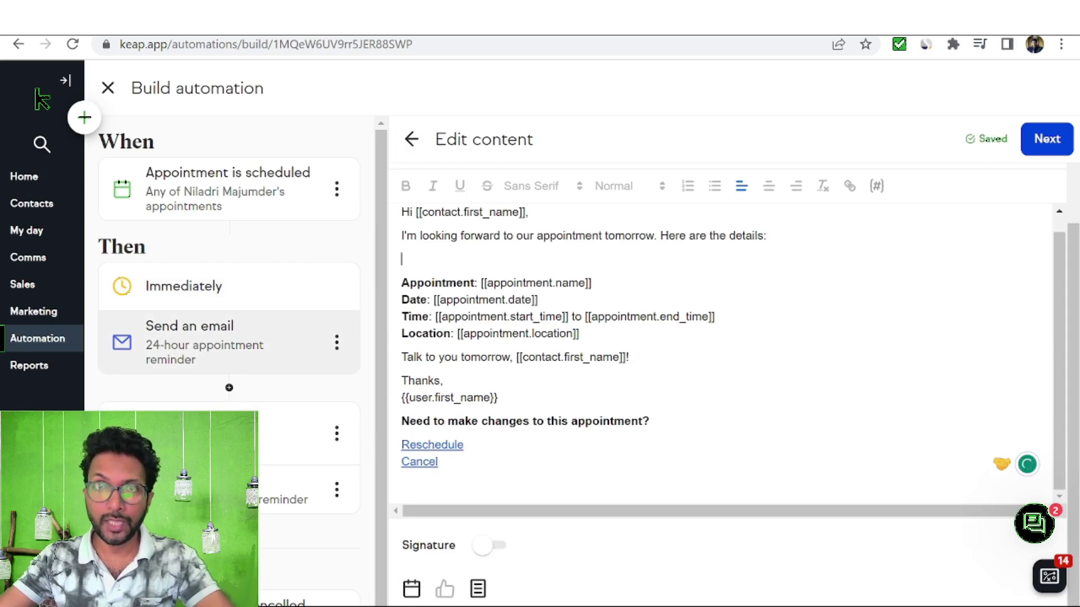
left_click(411, 591)
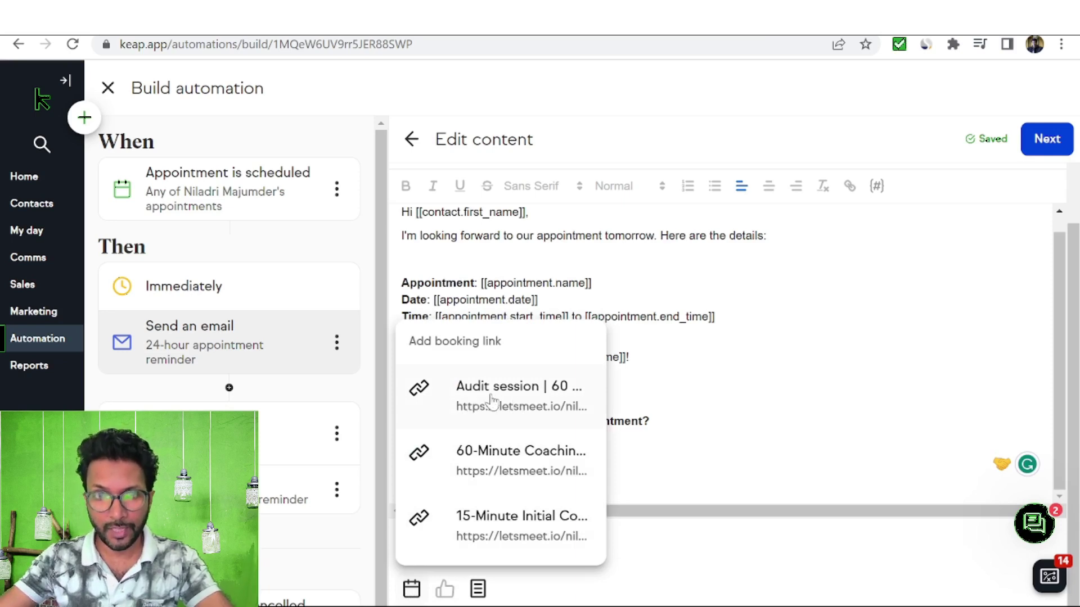
left_click(513, 402)
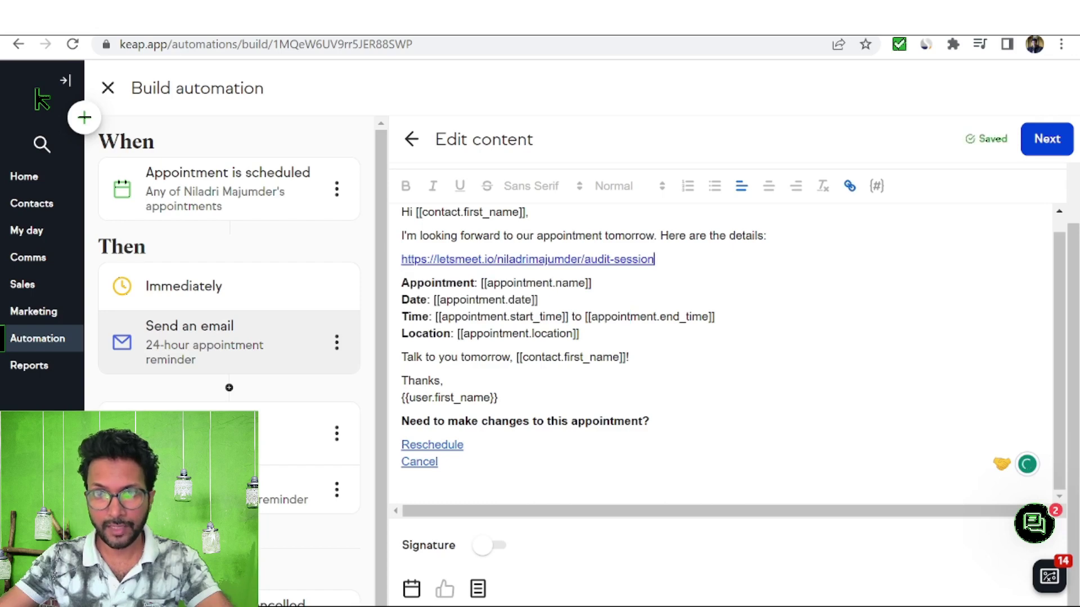
left_click(526, 262)
left_click(514, 276)
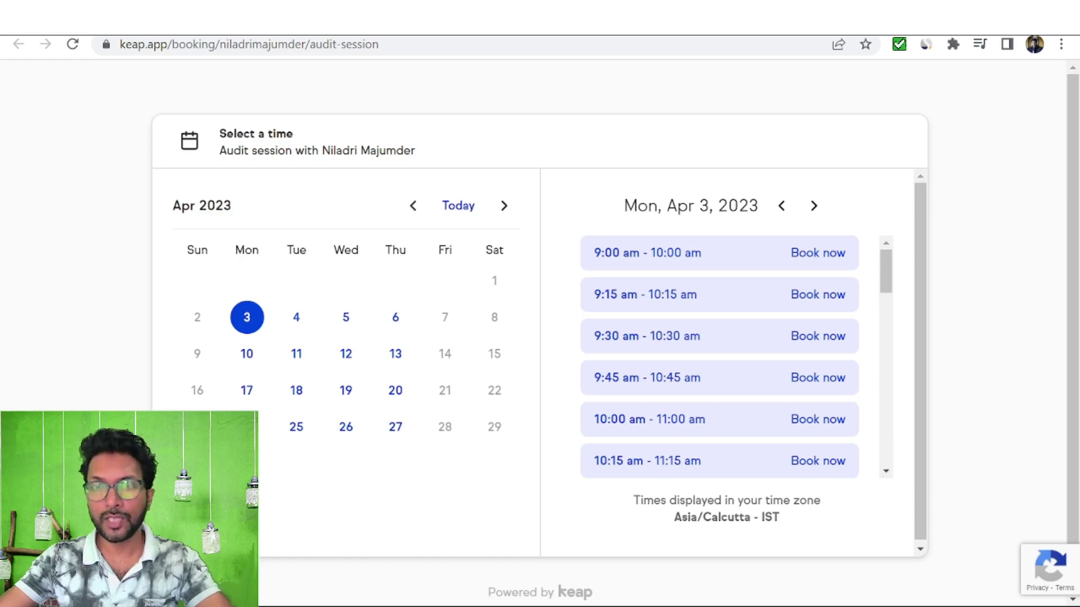
key("ctrl+w")
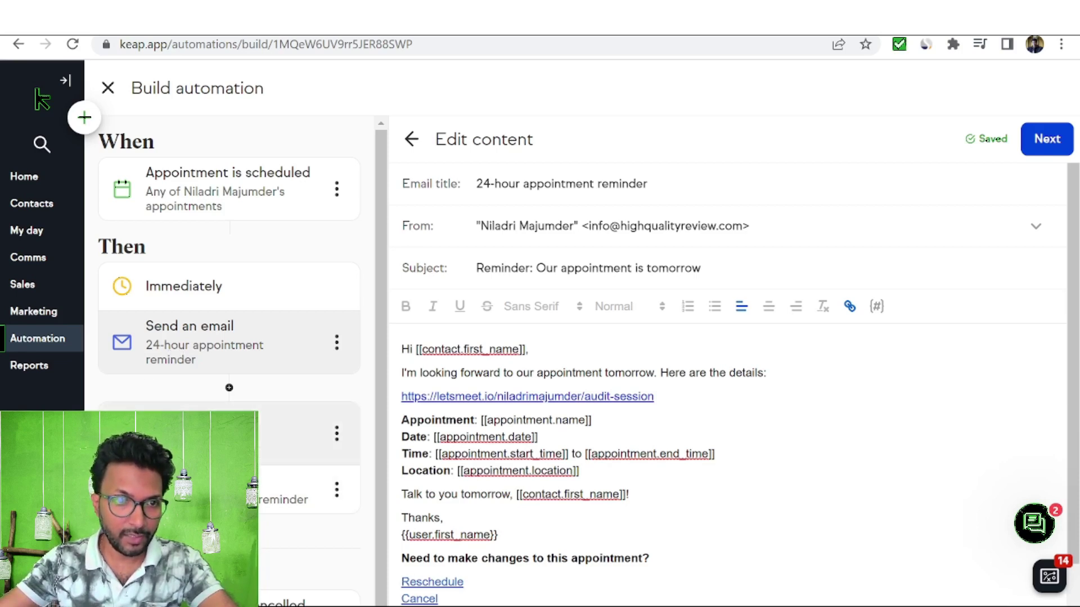
Step: Confirm the reminder's Wait until delay is 1 hour before the appointment, then go to Tasks
left_click(298, 433)
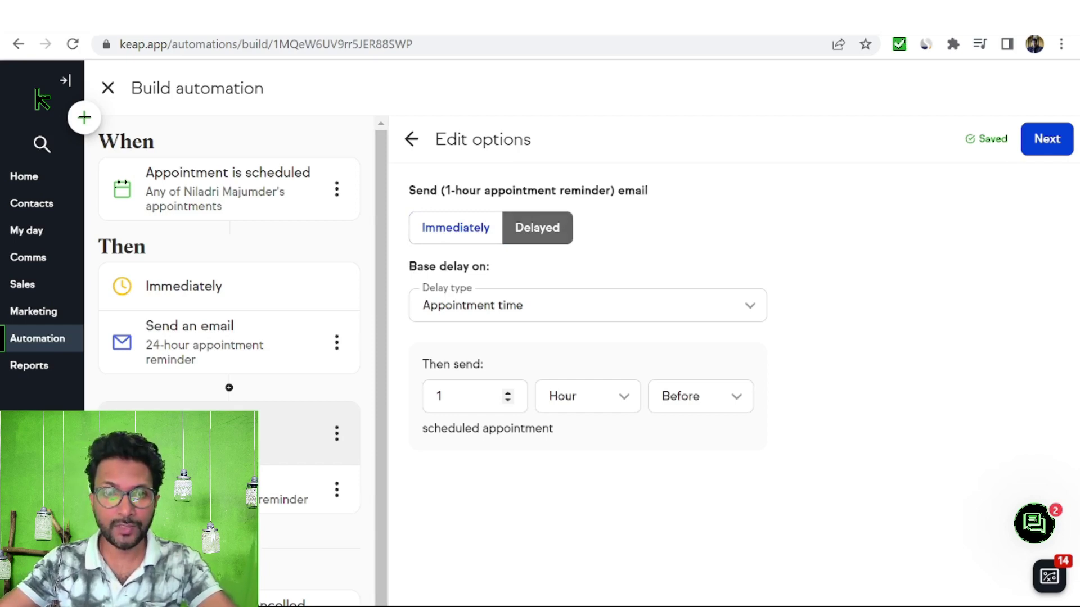
scroll(313, 458, "down", 1)
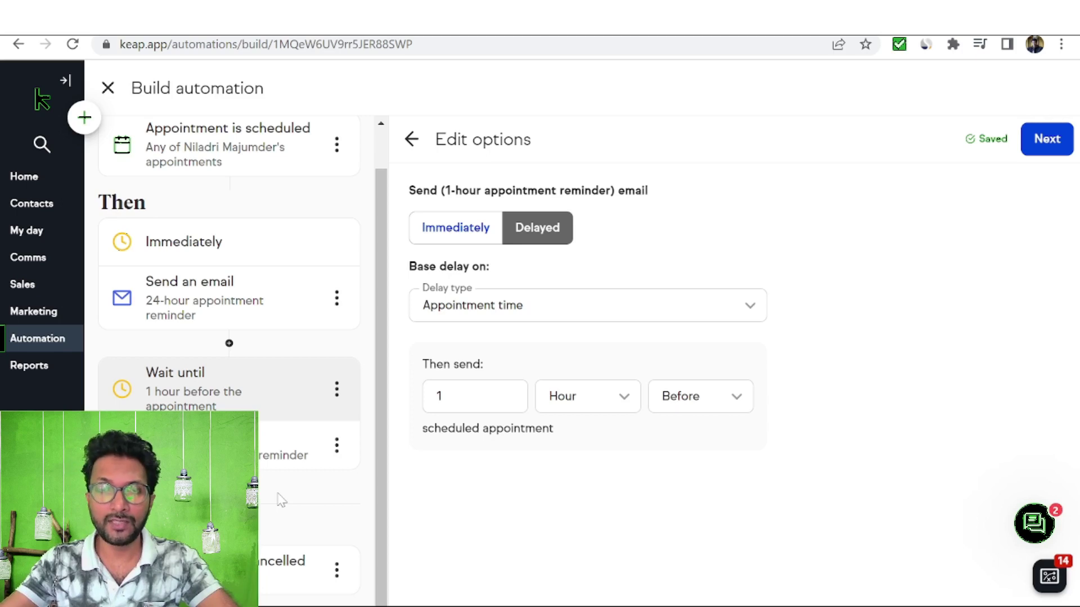
left_click(26, 230)
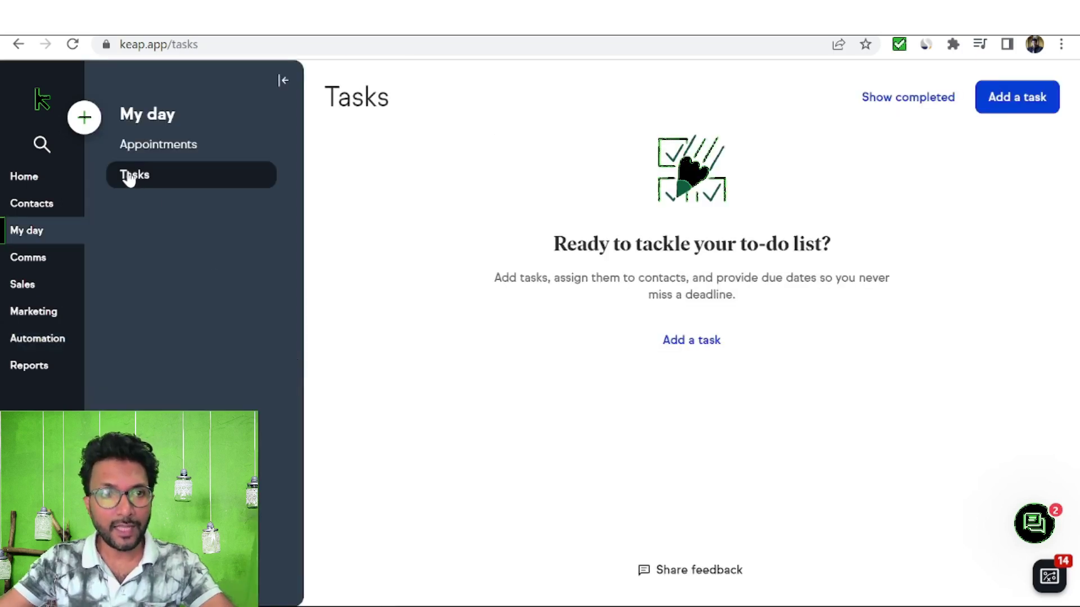
Step: Start a new task, discard the form unsaved, and return to the Home dashboard
left_click(1011, 103)
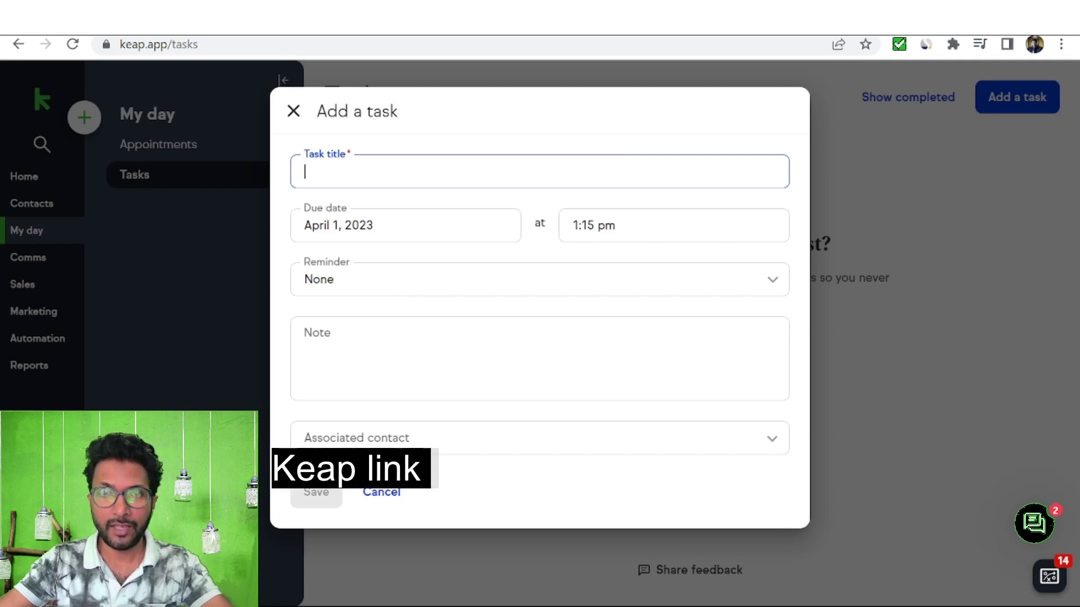
left_click(290, 109)
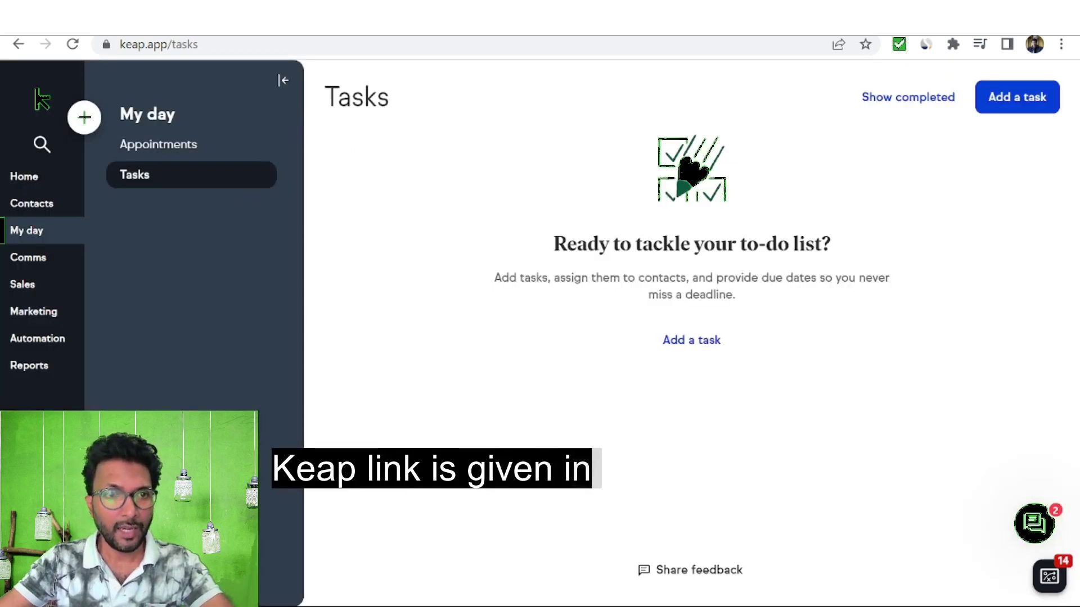
left_click(31, 179)
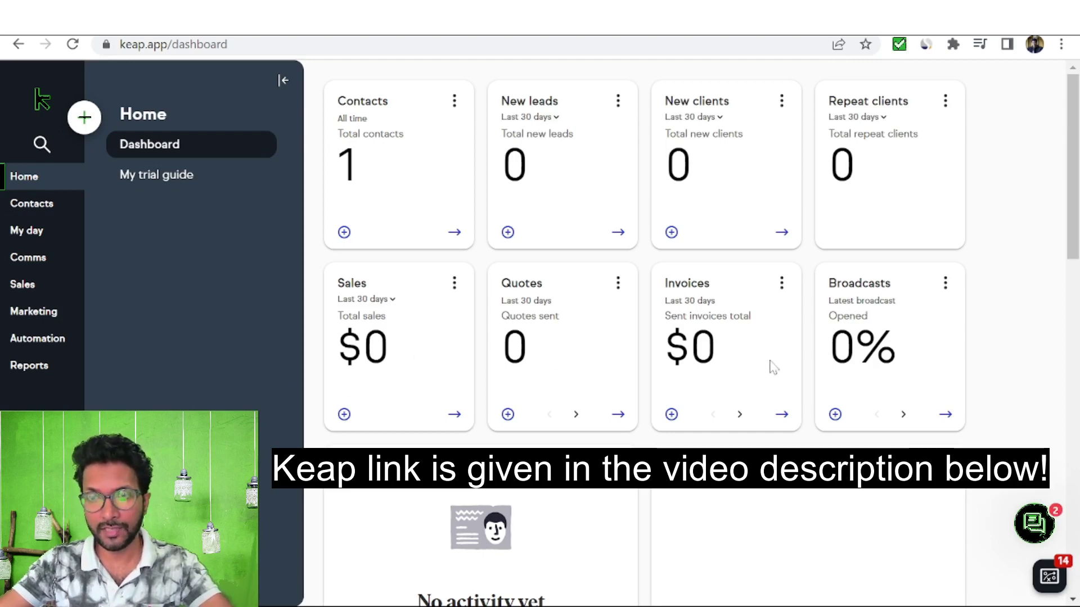
Step: Scroll the Home dashboard down to the empty Appointments panel with no upcoming bookings
scroll(731, 371, "down", 4)
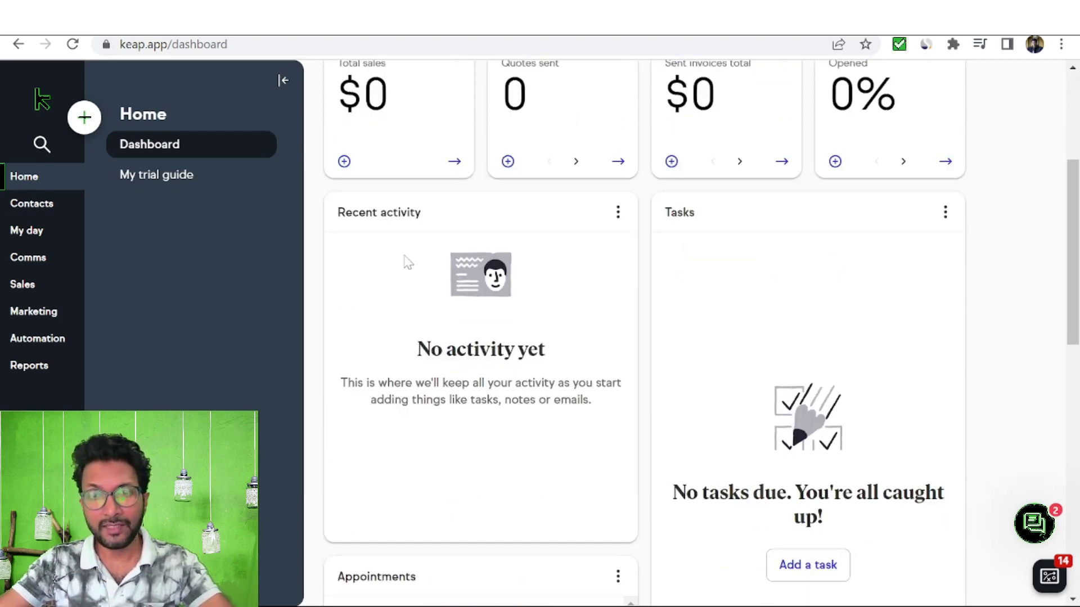
scroll(771, 306, "down", 4)
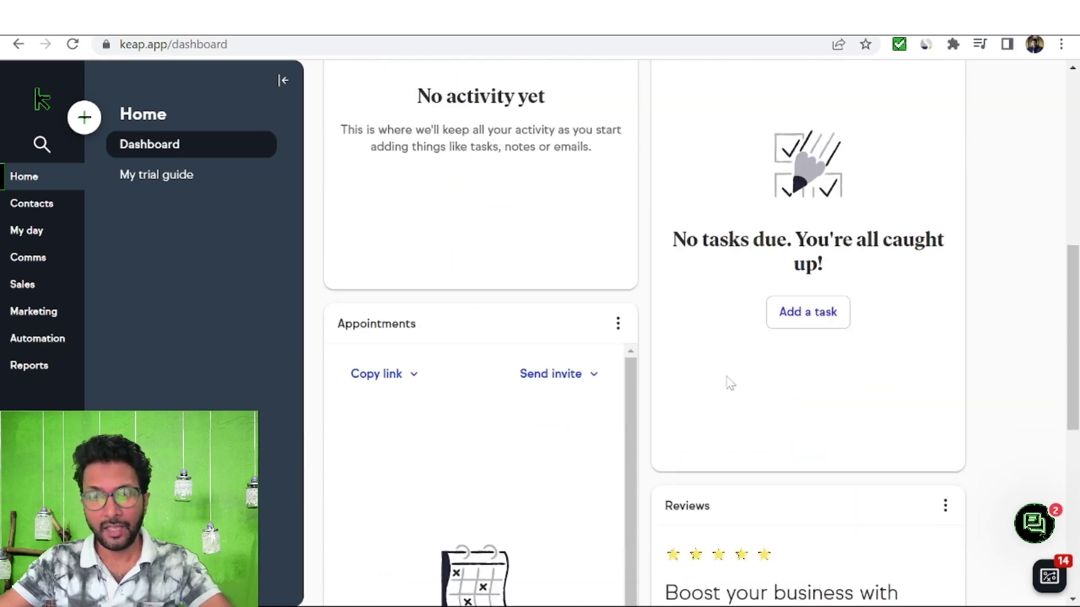
scroll(730, 383, "down", 3)
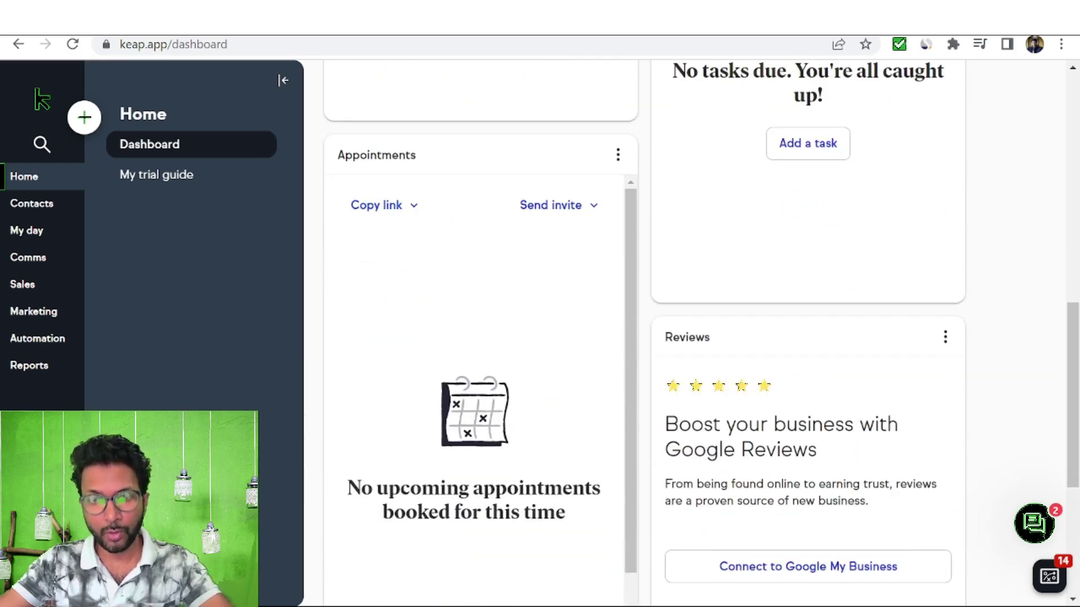
scroll(669, 465, "down", 2)
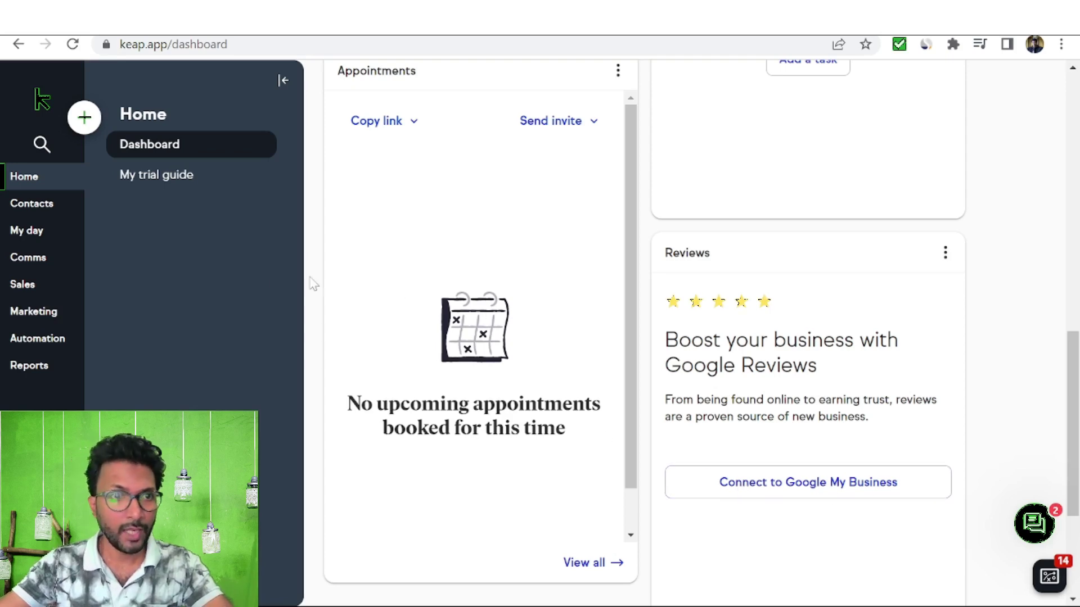
left_click(28, 205)
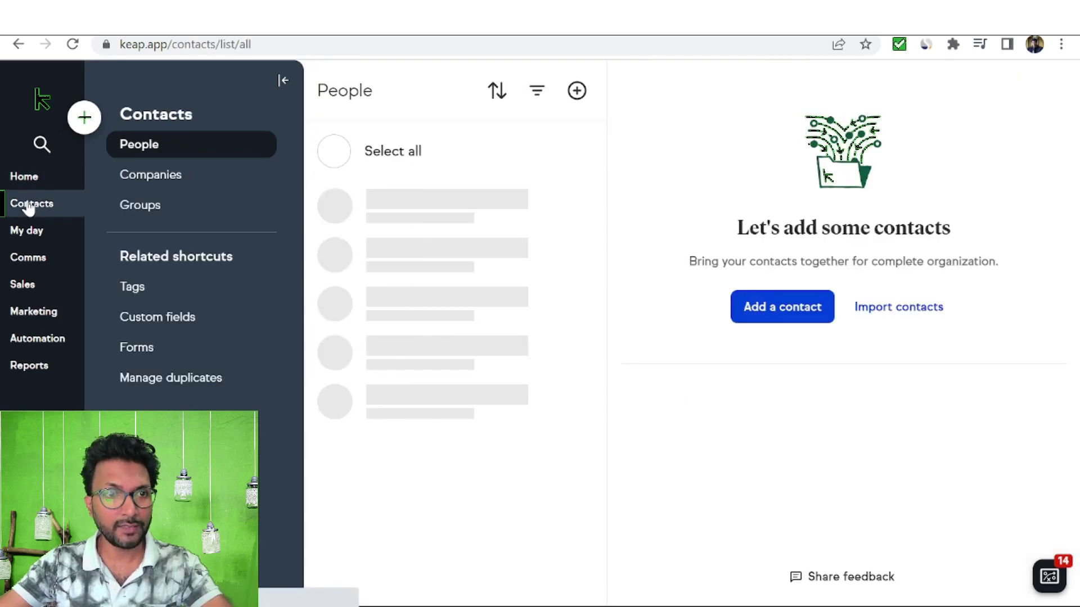
left_click(766, 315)
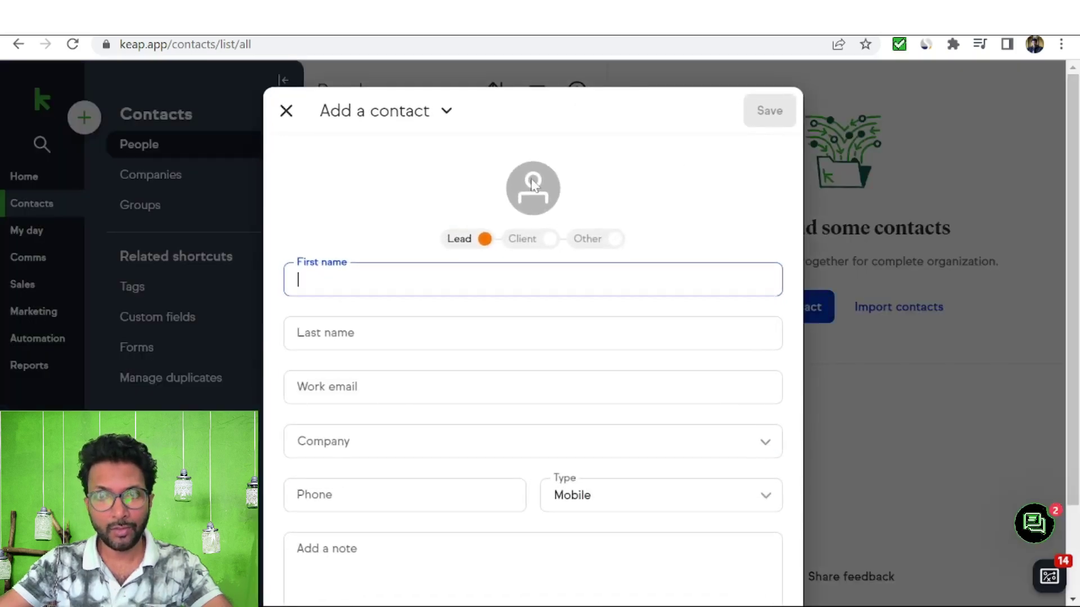
left_click(287, 112)
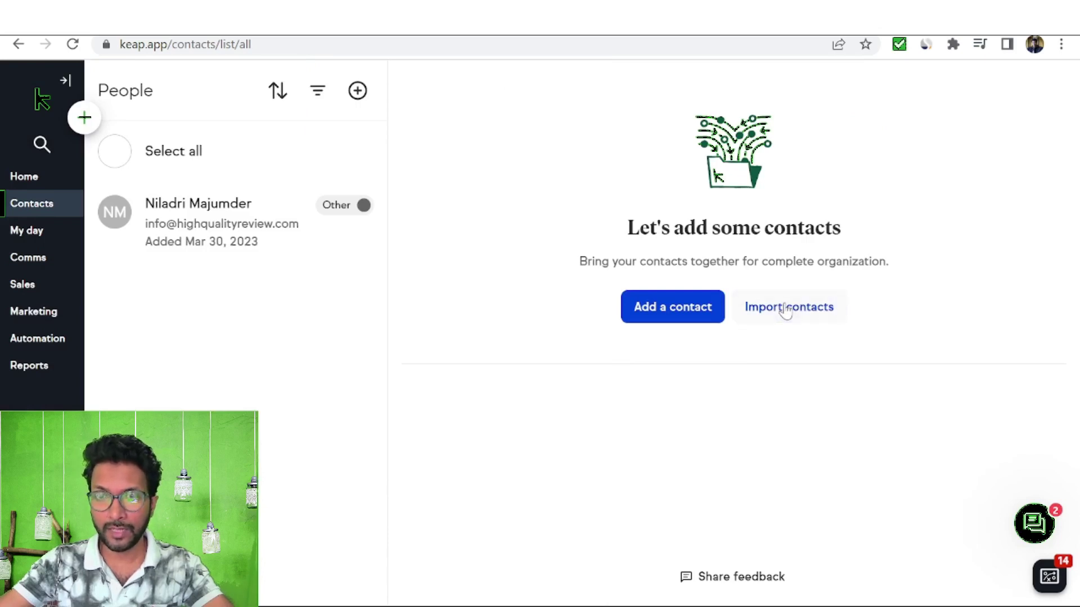
left_click(786, 311)
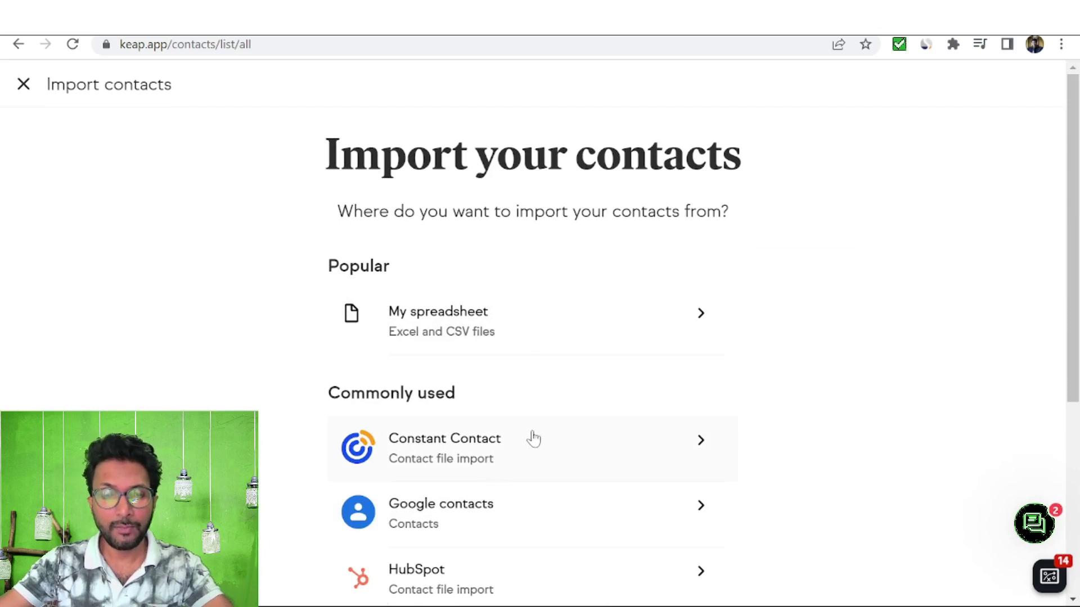
scroll(532, 440, "down", 3)
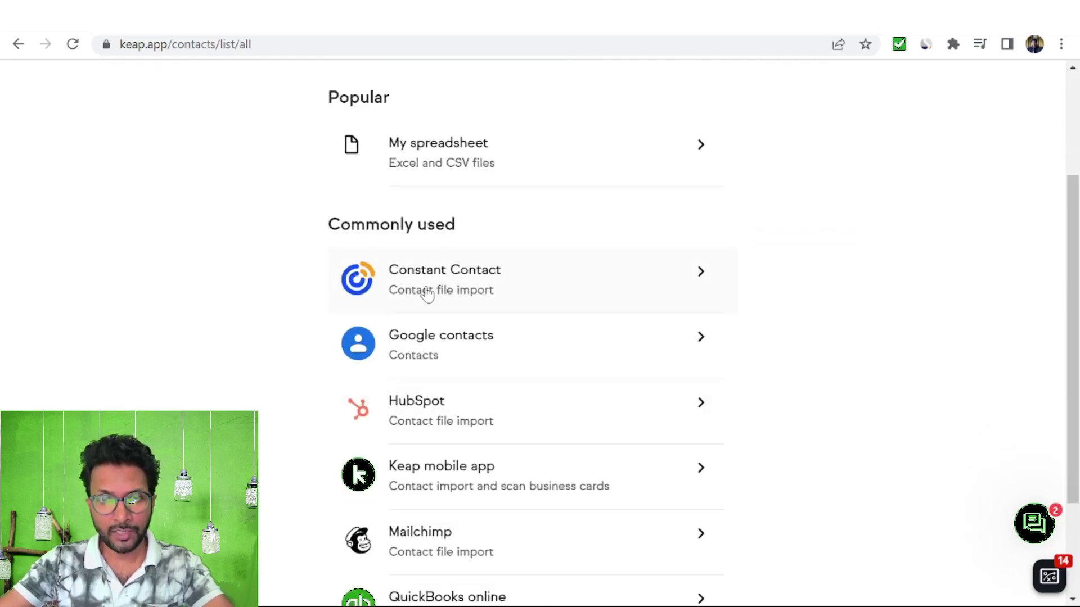
scroll(801, 405, "down", 3)
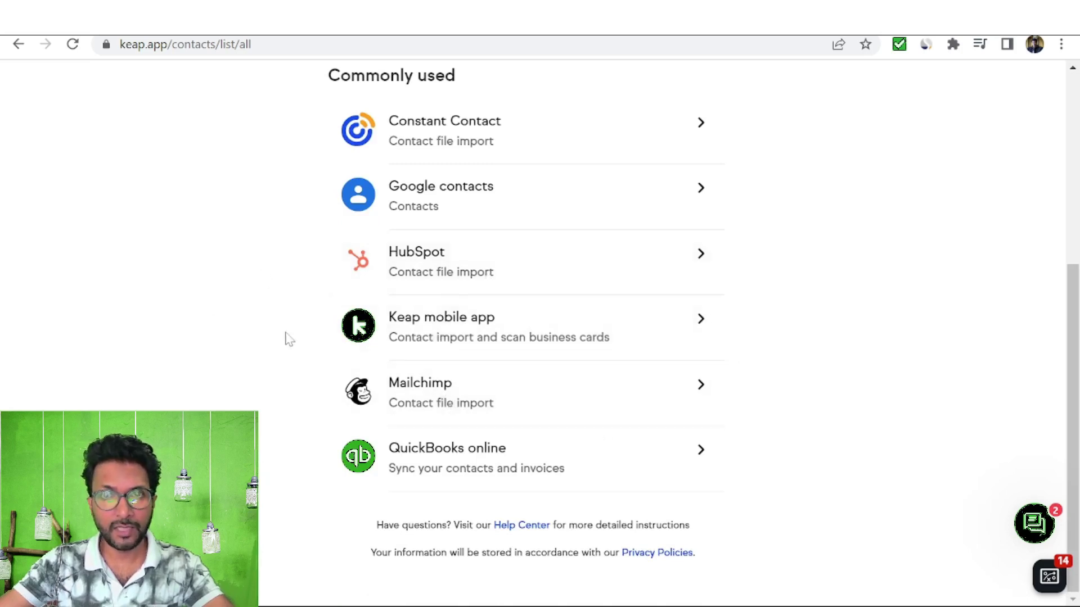
scroll(289, 339, "up", 5)
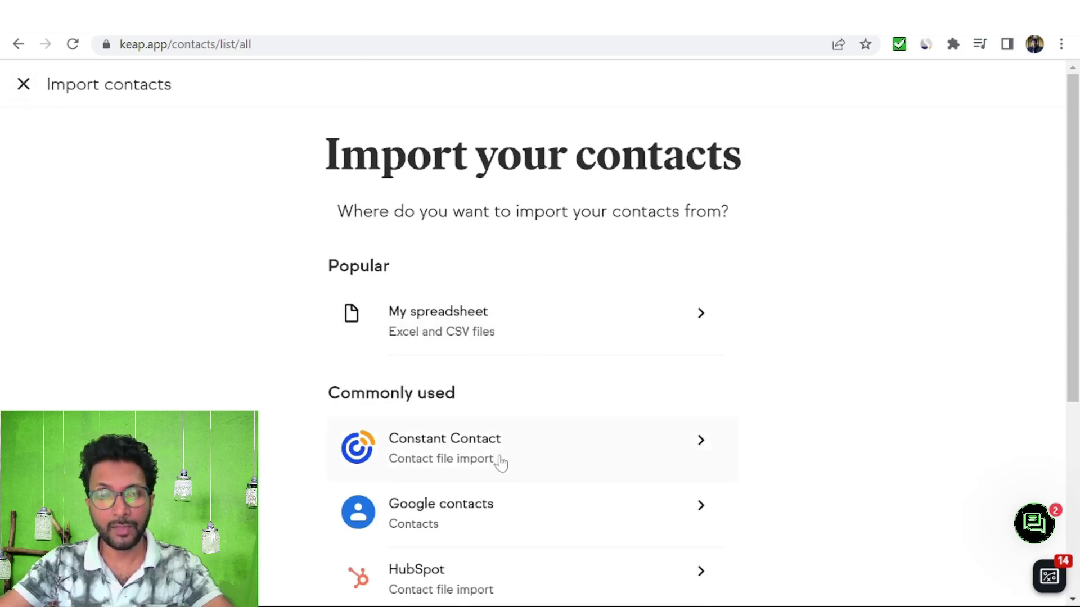
Step: Leave the import screen, glance over the Forms and Reports pages, and return Home
left_click(22, 84)
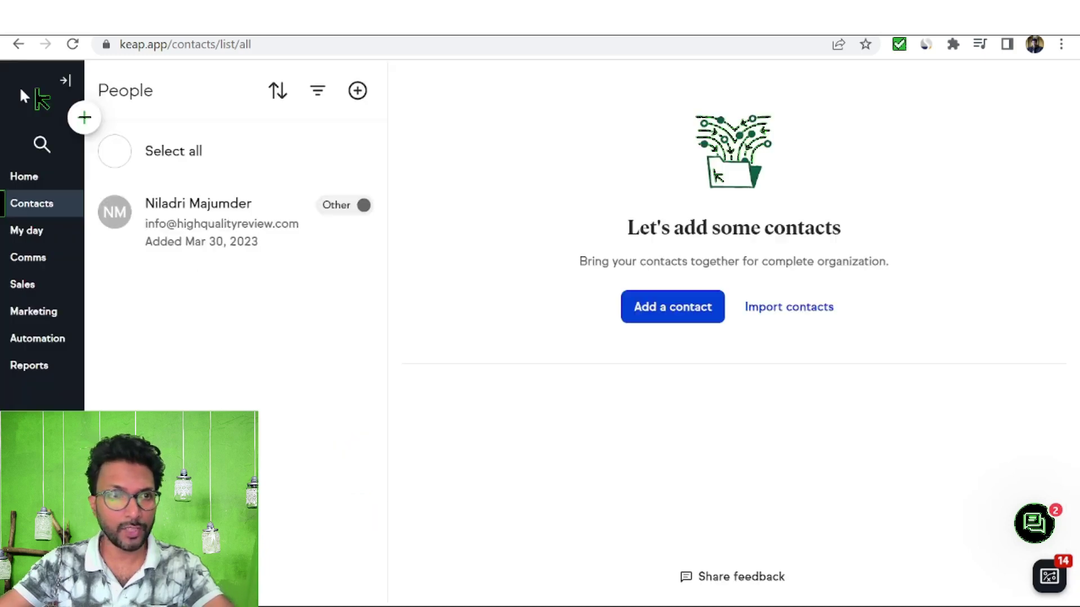
left_click(23, 315)
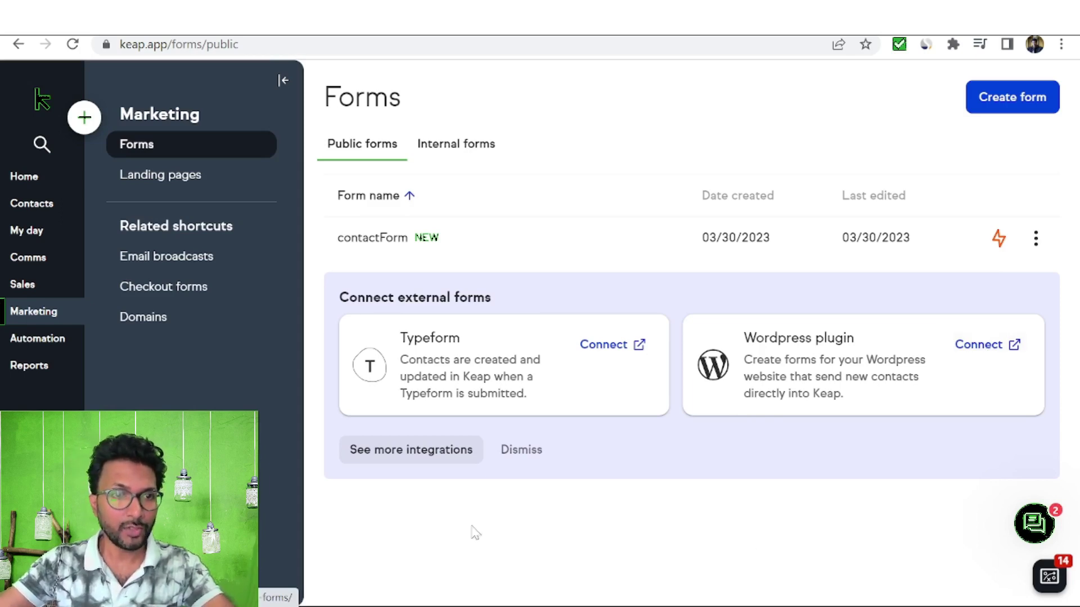
left_click(31, 371)
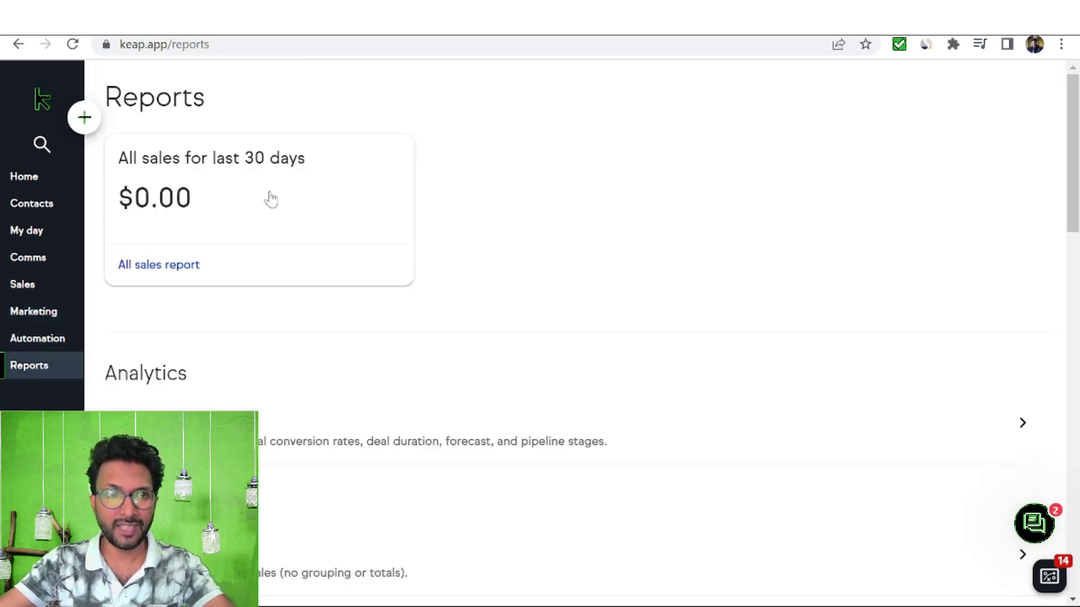
scroll(585, 281, "down", 4)
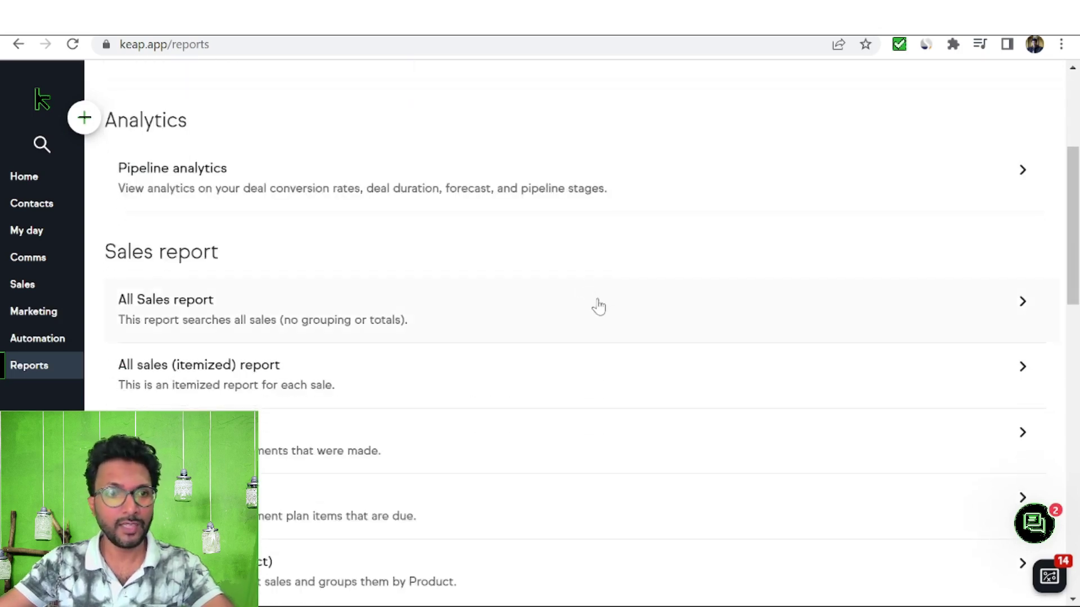
left_click(42, 179)
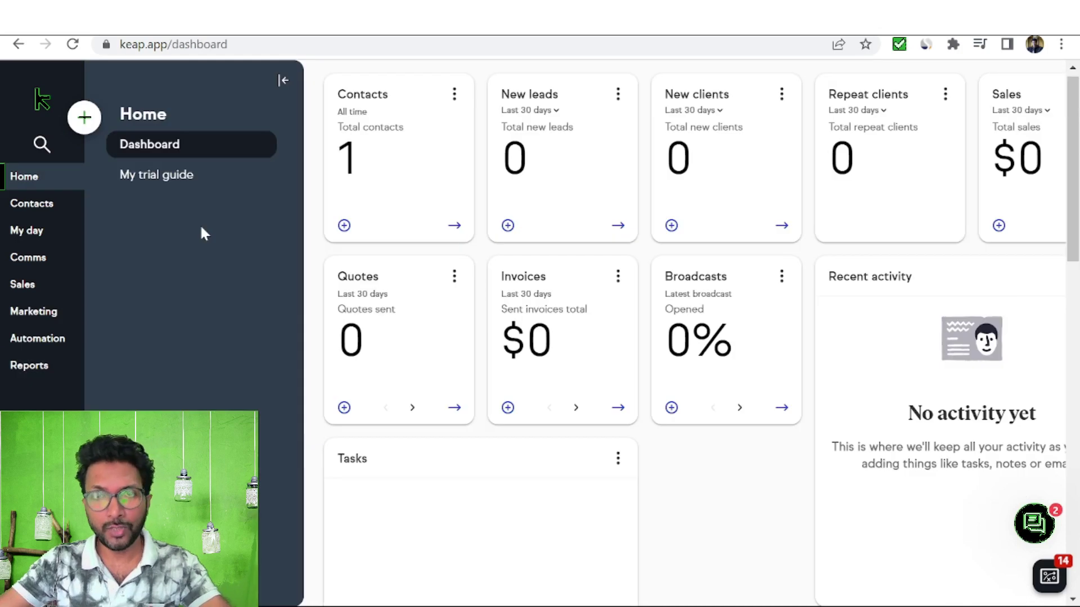